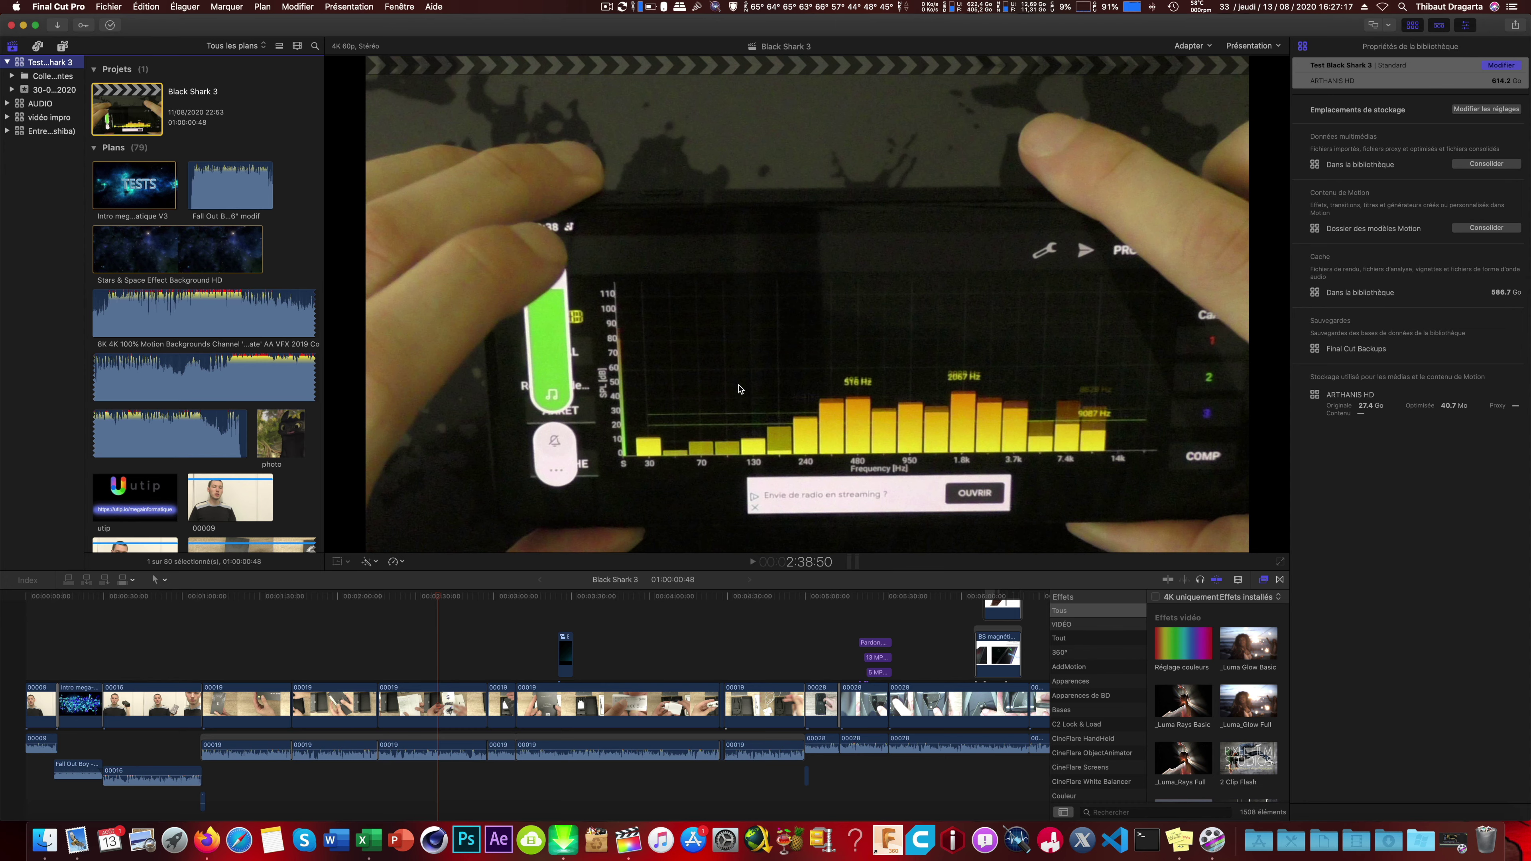
pyautogui.press('shift+super+r')
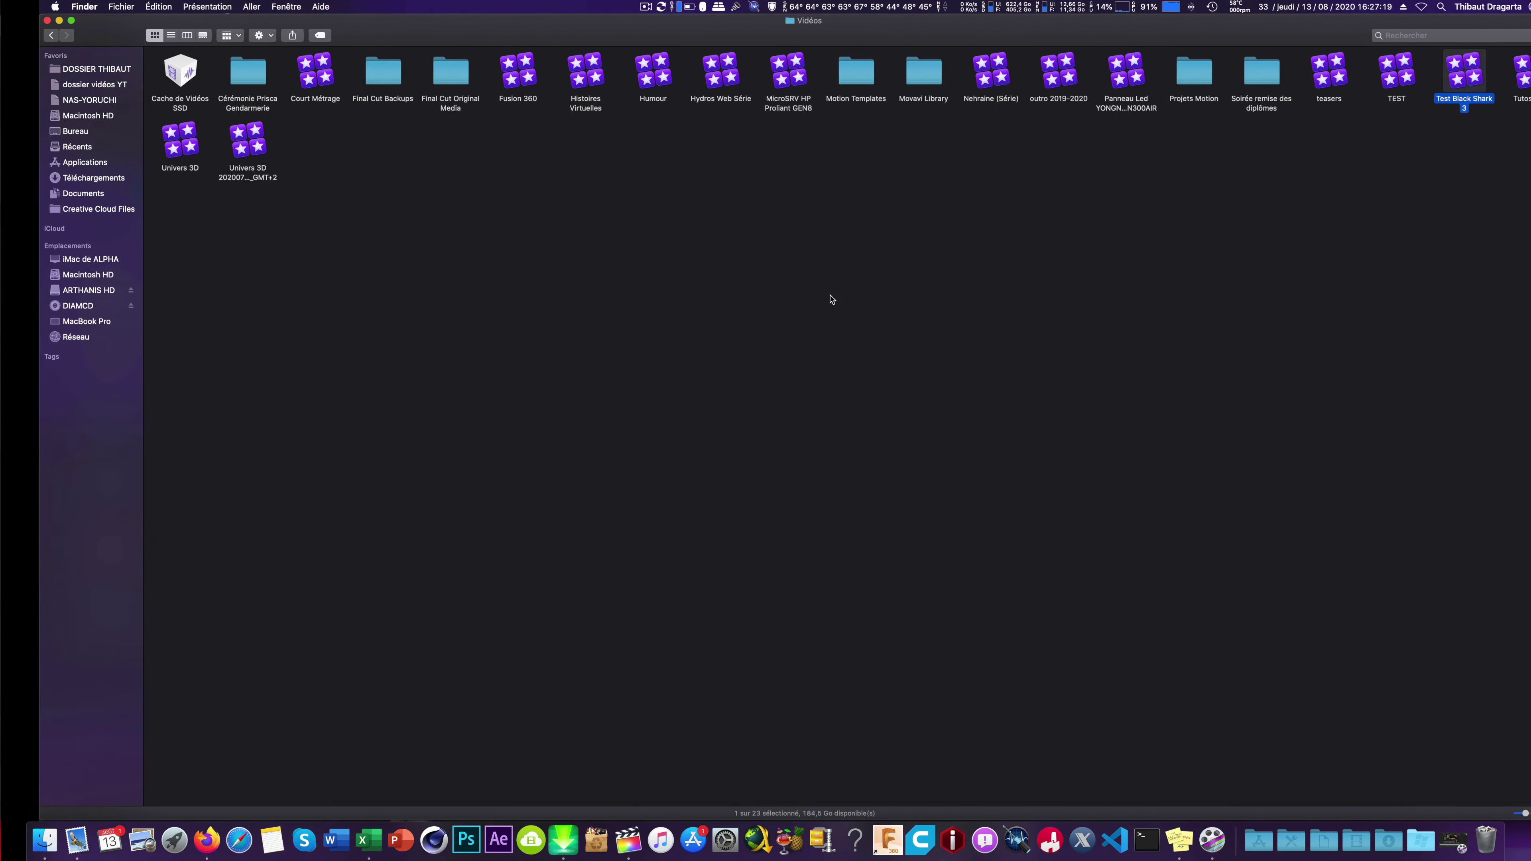
pyautogui.moveTo(1426, 75)
pyautogui.mouseDown()
pyautogui.moveTo(498, 292)
pyautogui.moveTo(542, 475)
pyautogui.mouseUp()
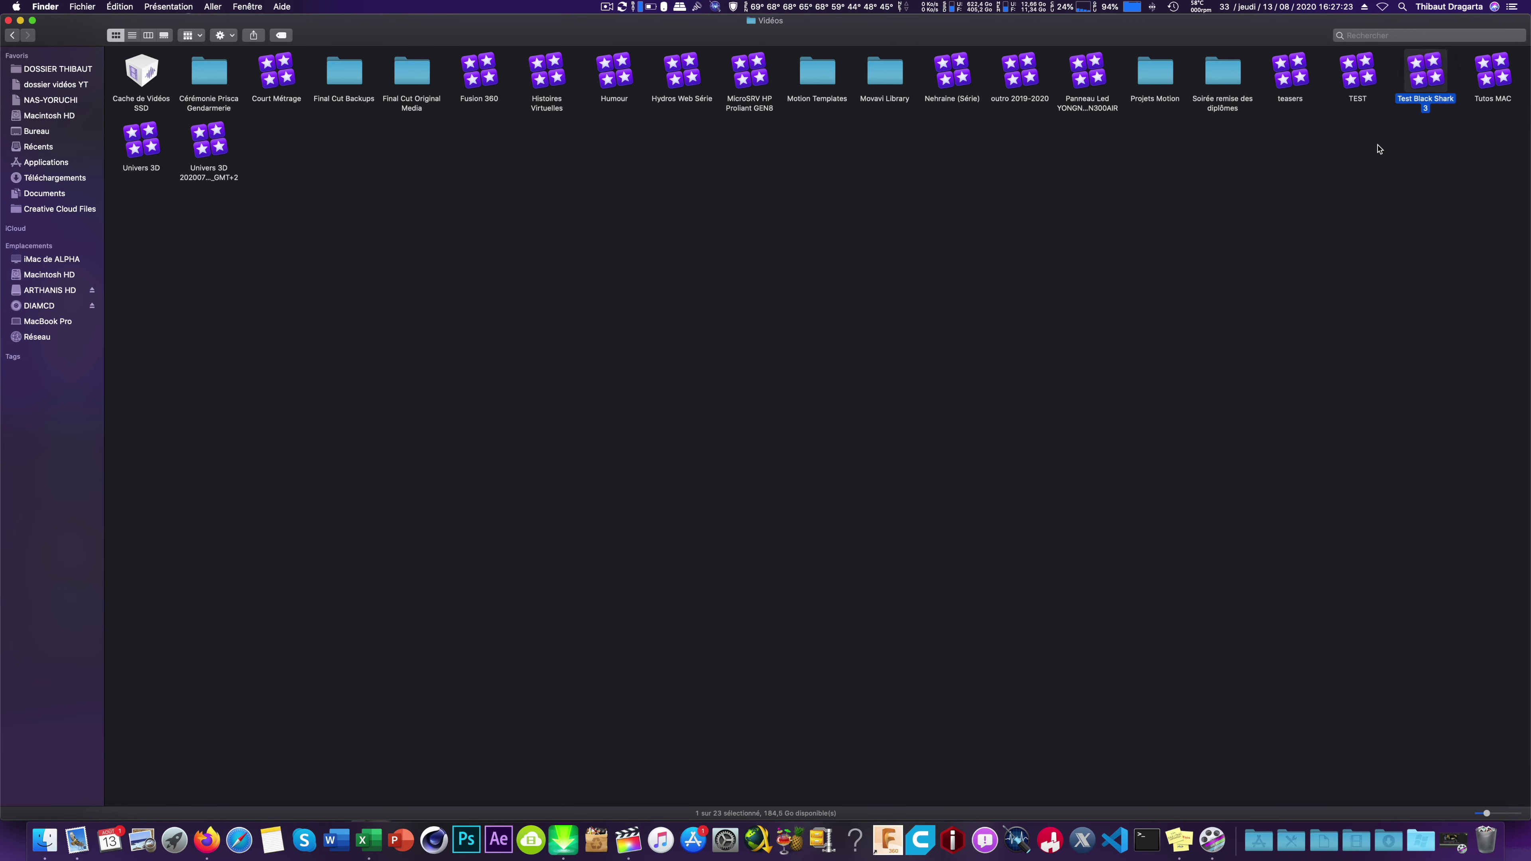
pyautogui.press('super+Tab')
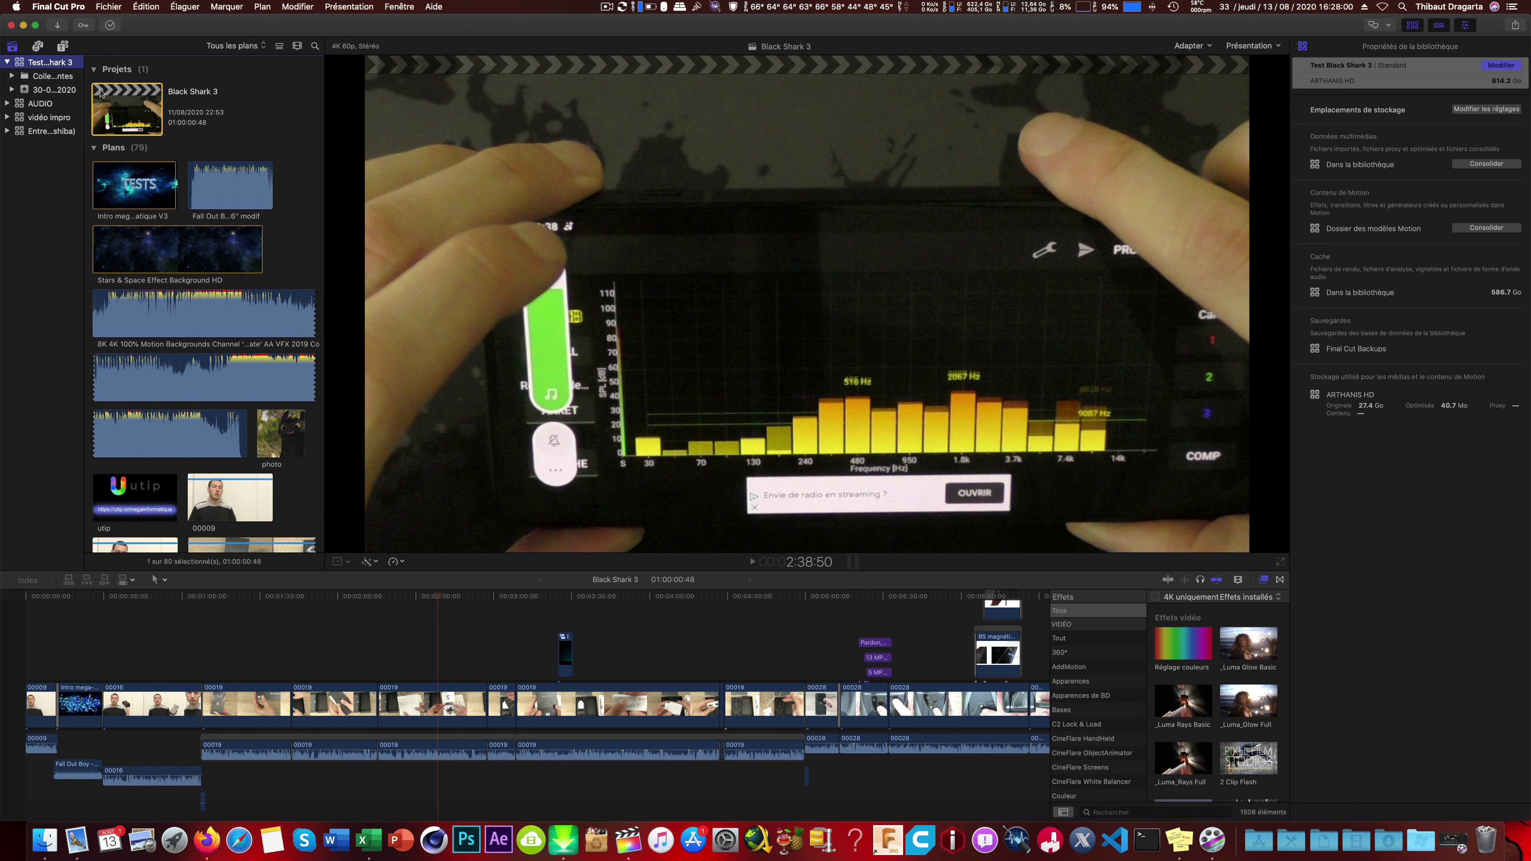
pyautogui.click(108, 6)
pyautogui.moveTo(253, 21)
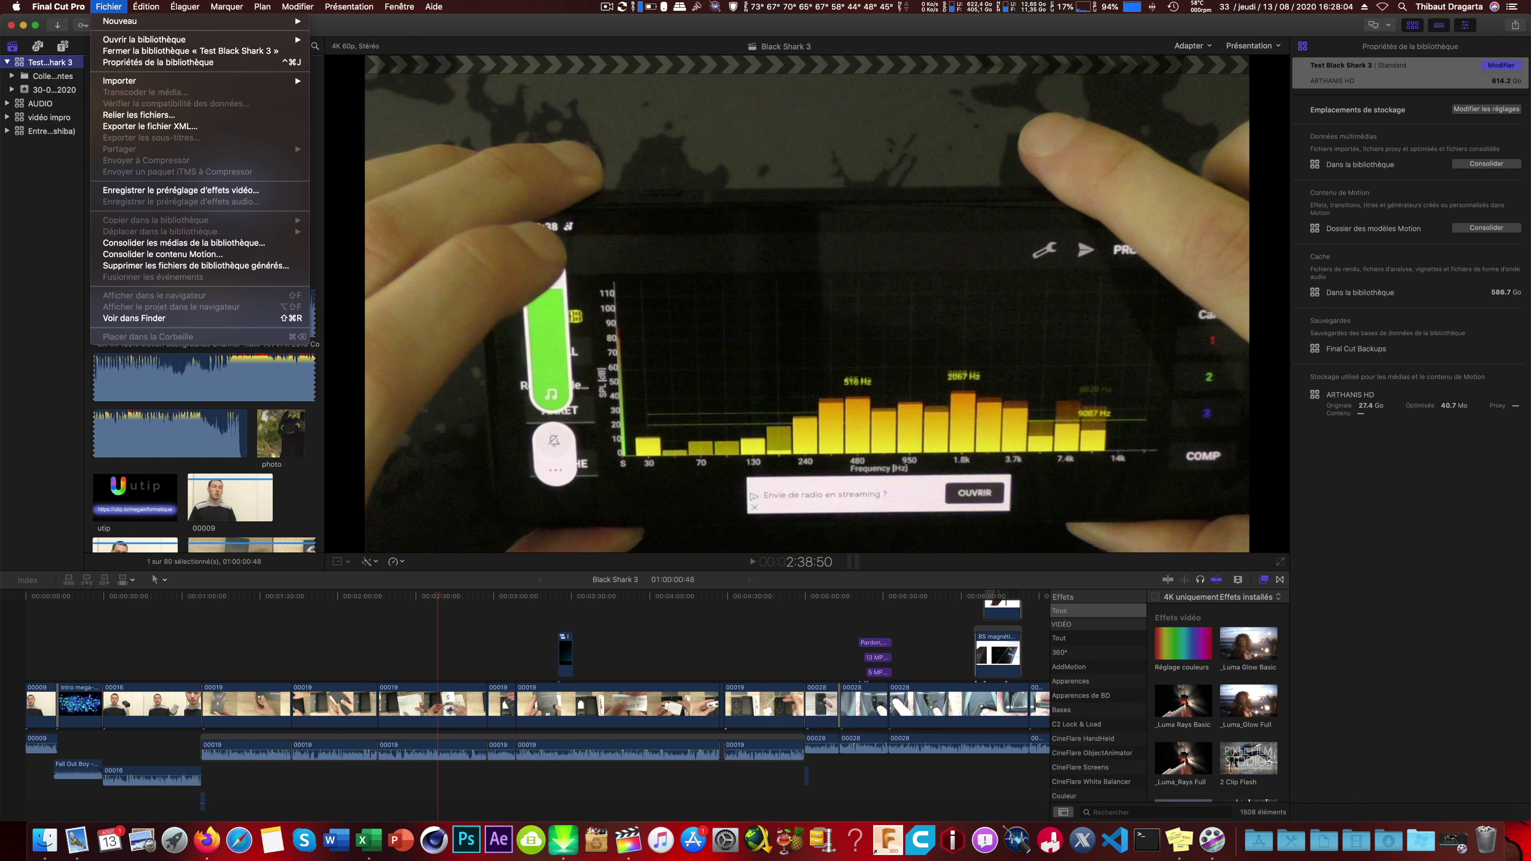
pyautogui.click(38, 65)
pyautogui.press('shift+super+r')
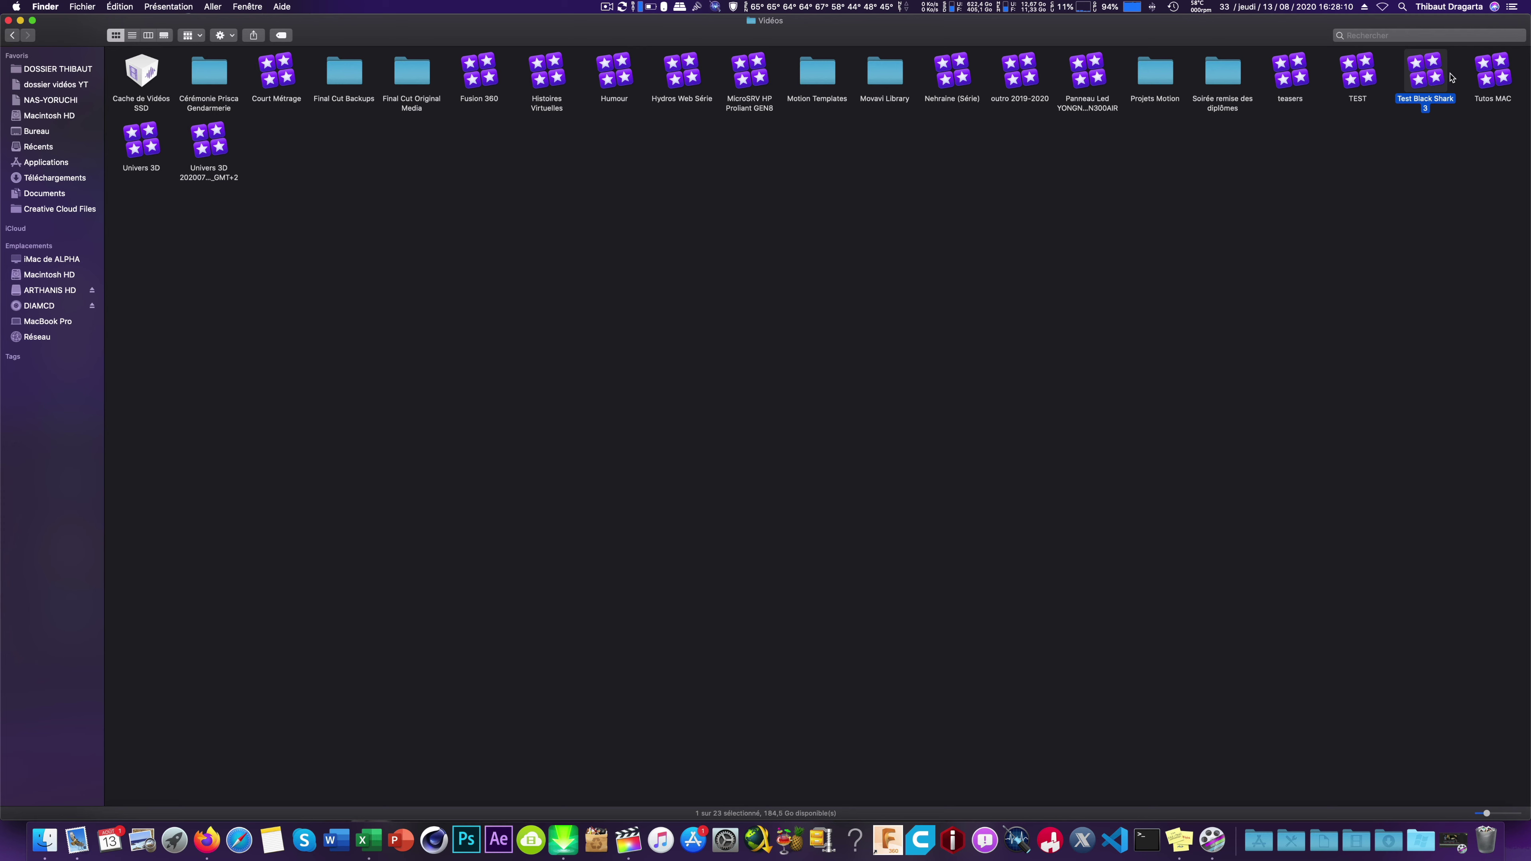
pyautogui.doubleClick(1445, 79)
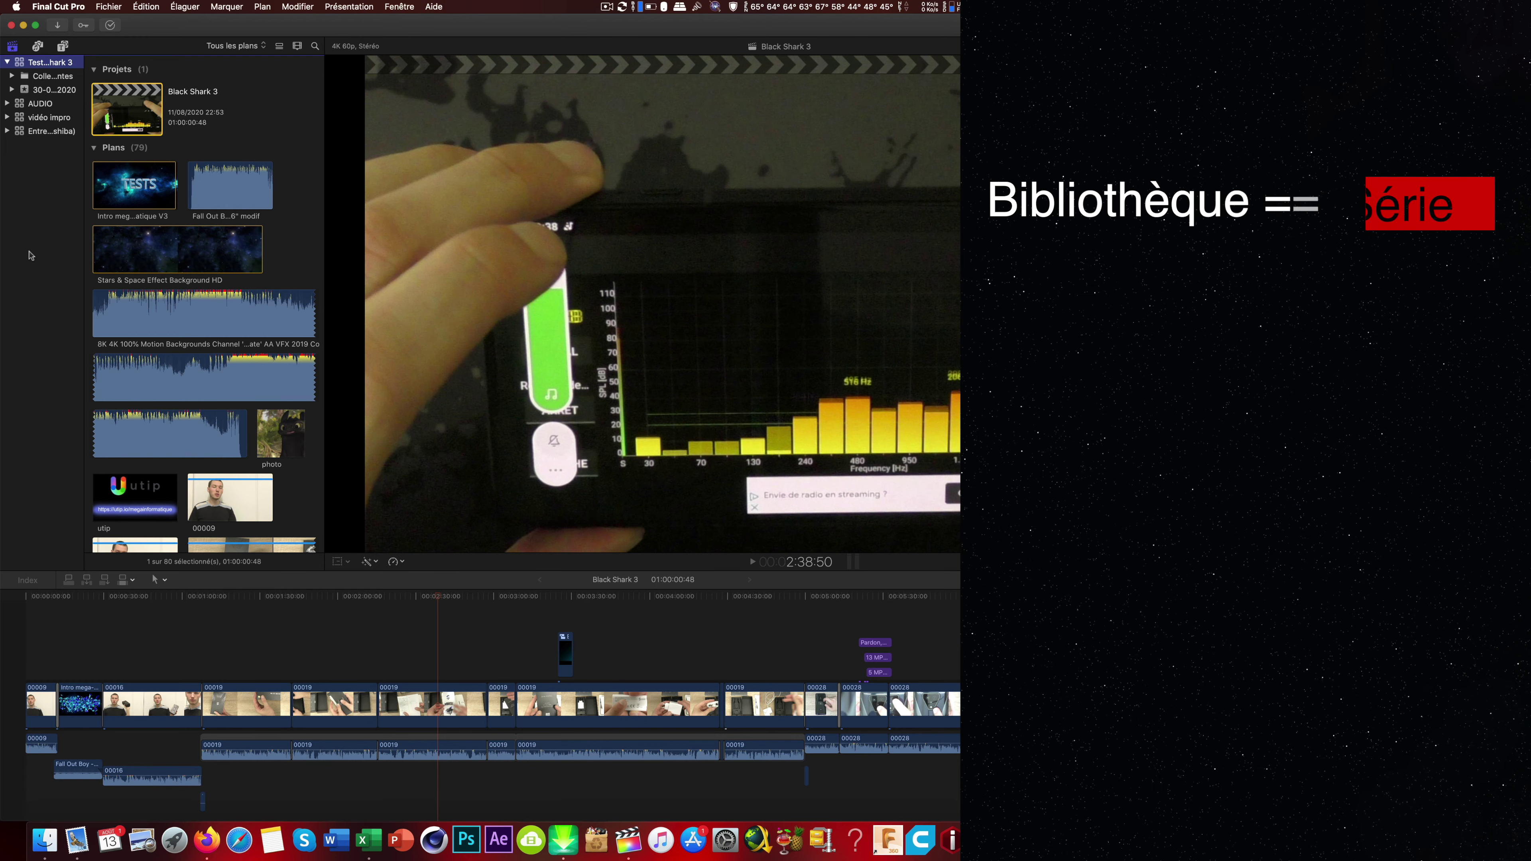
pyautogui.click(122, 6)
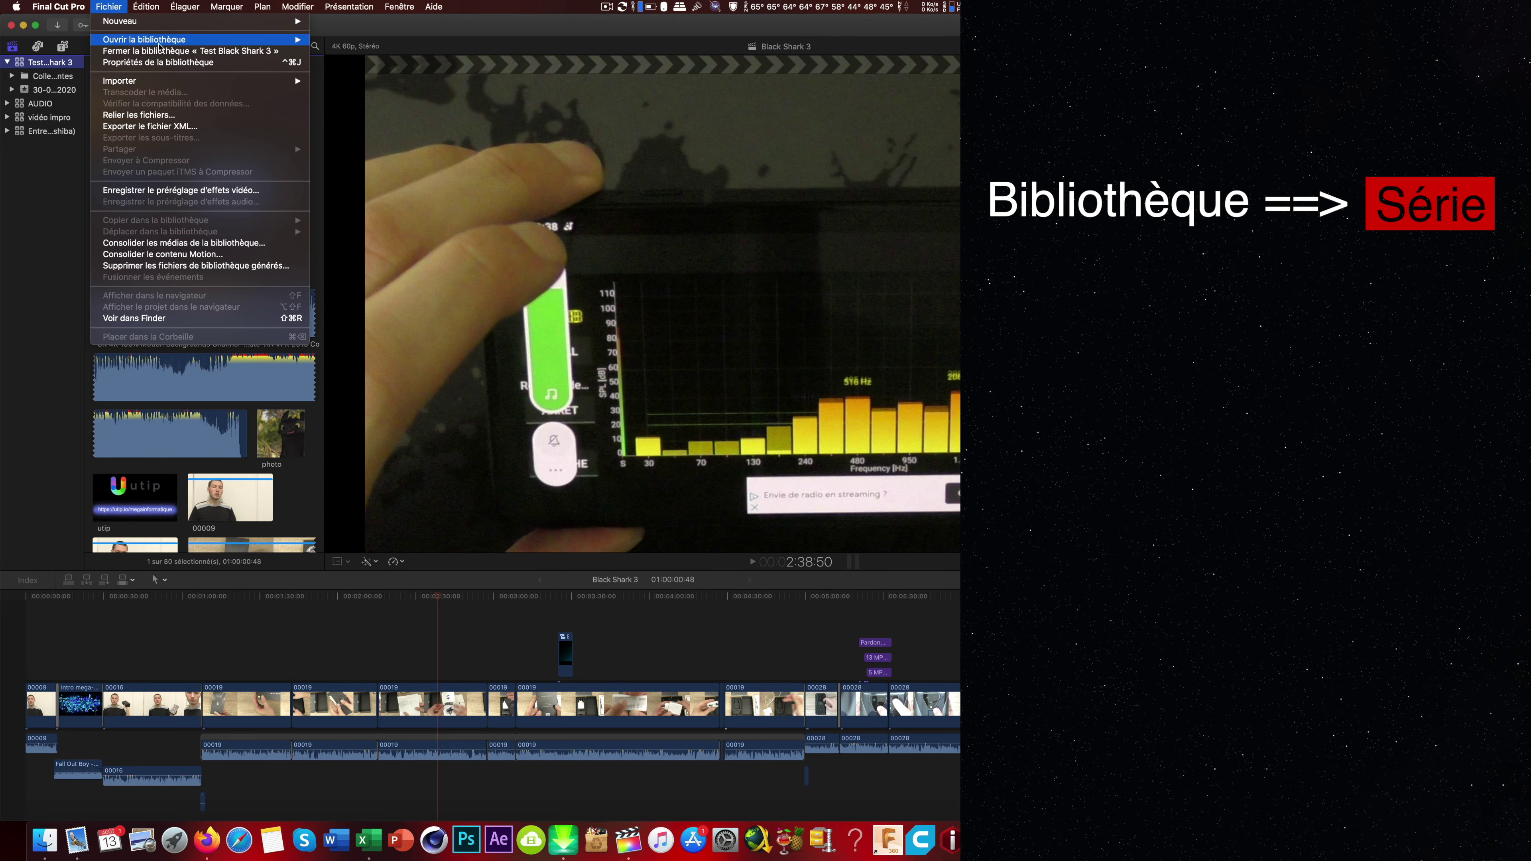
pyautogui.moveTo(174, 22)
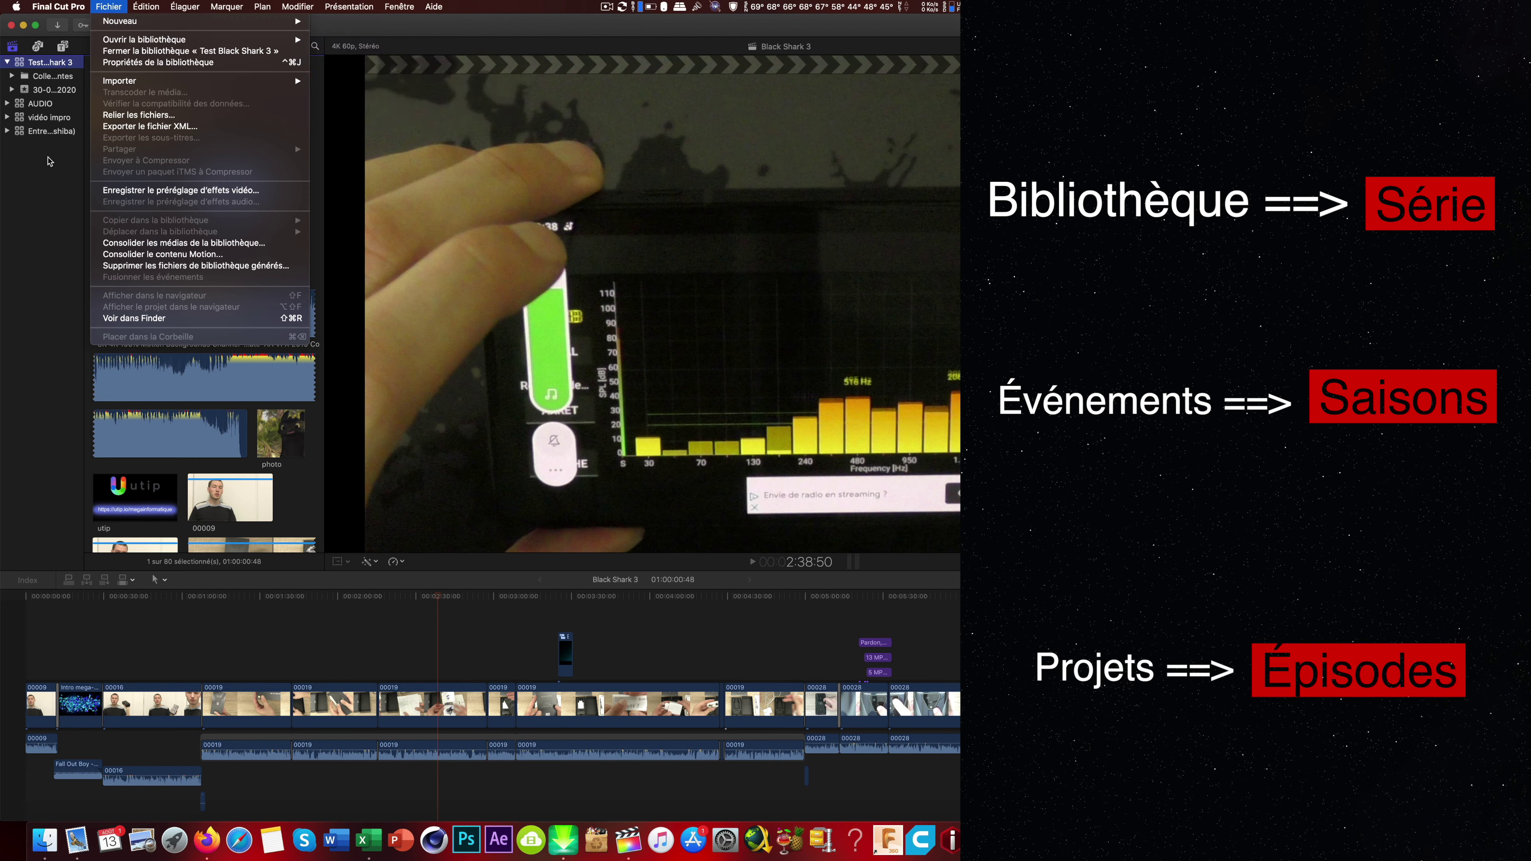
pyautogui.click(35, 86)
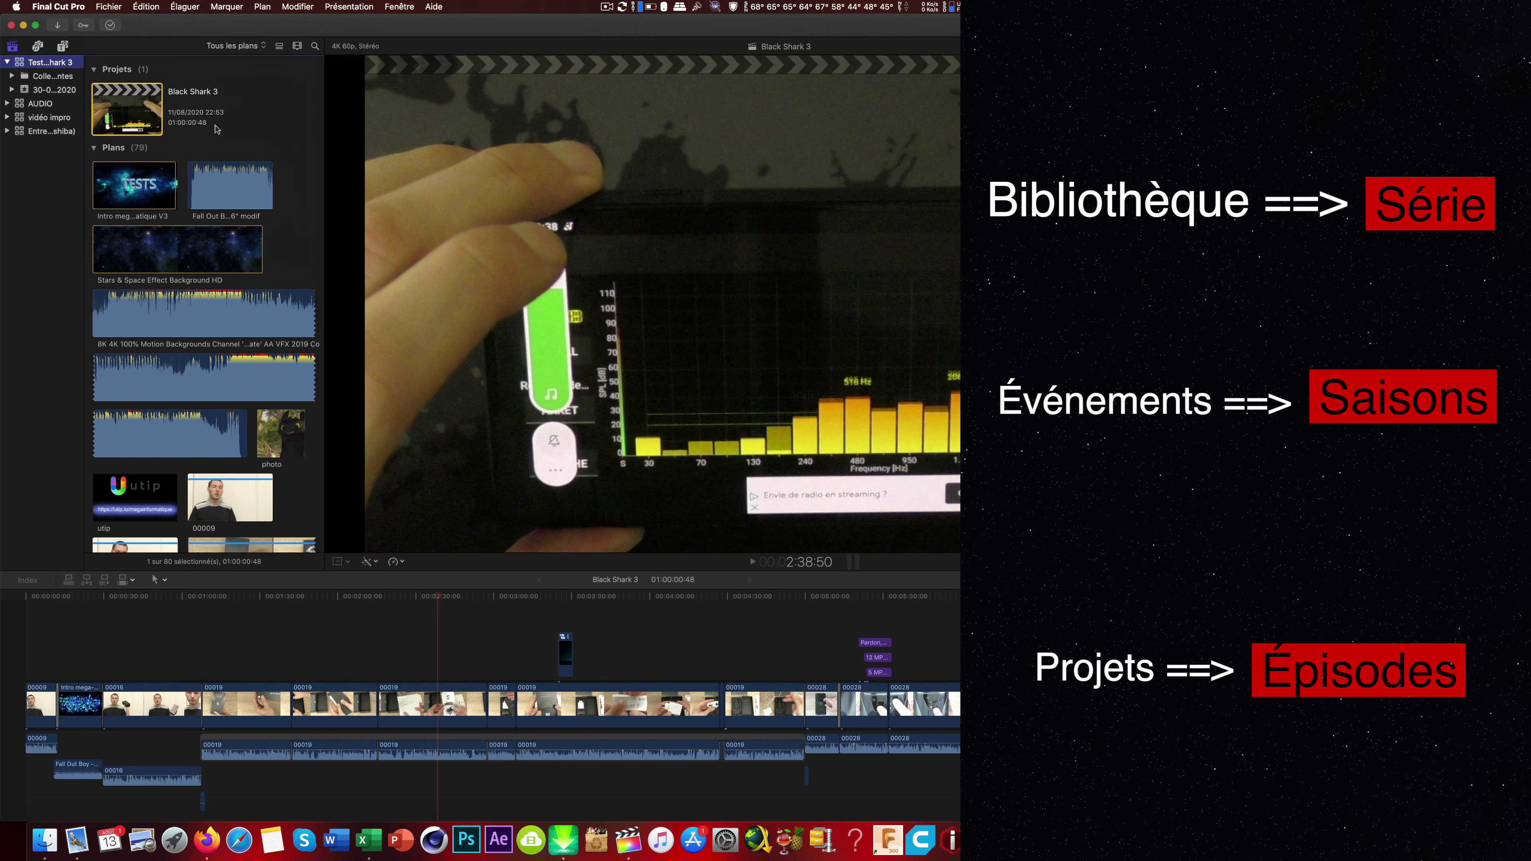
pyautogui.click(237, 121)
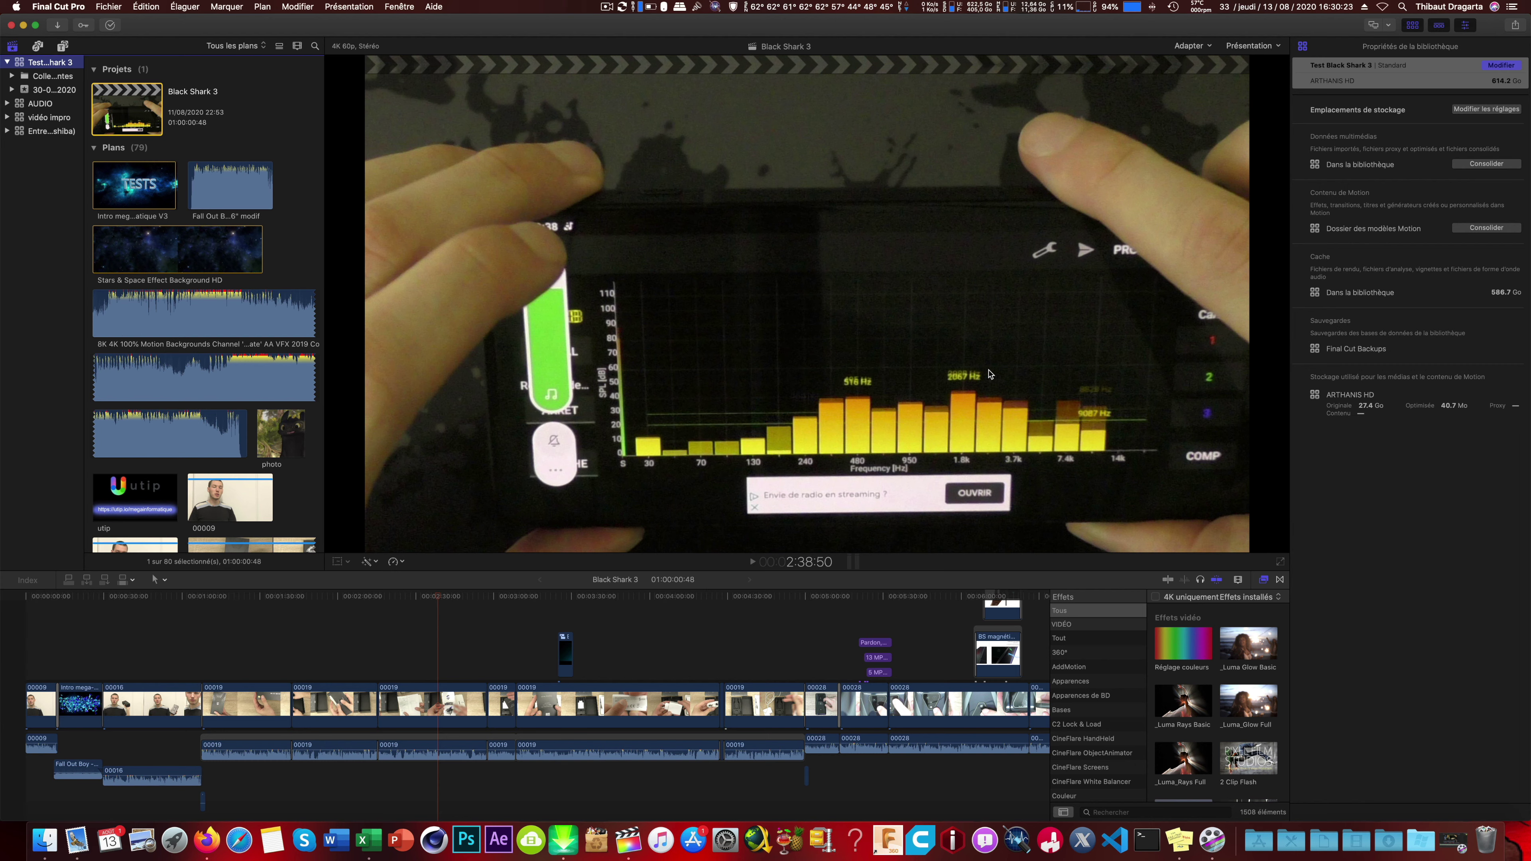
# Consolidate the library's media, keeping Optimized and Proxy media included.
pyautogui.click(111, 7)
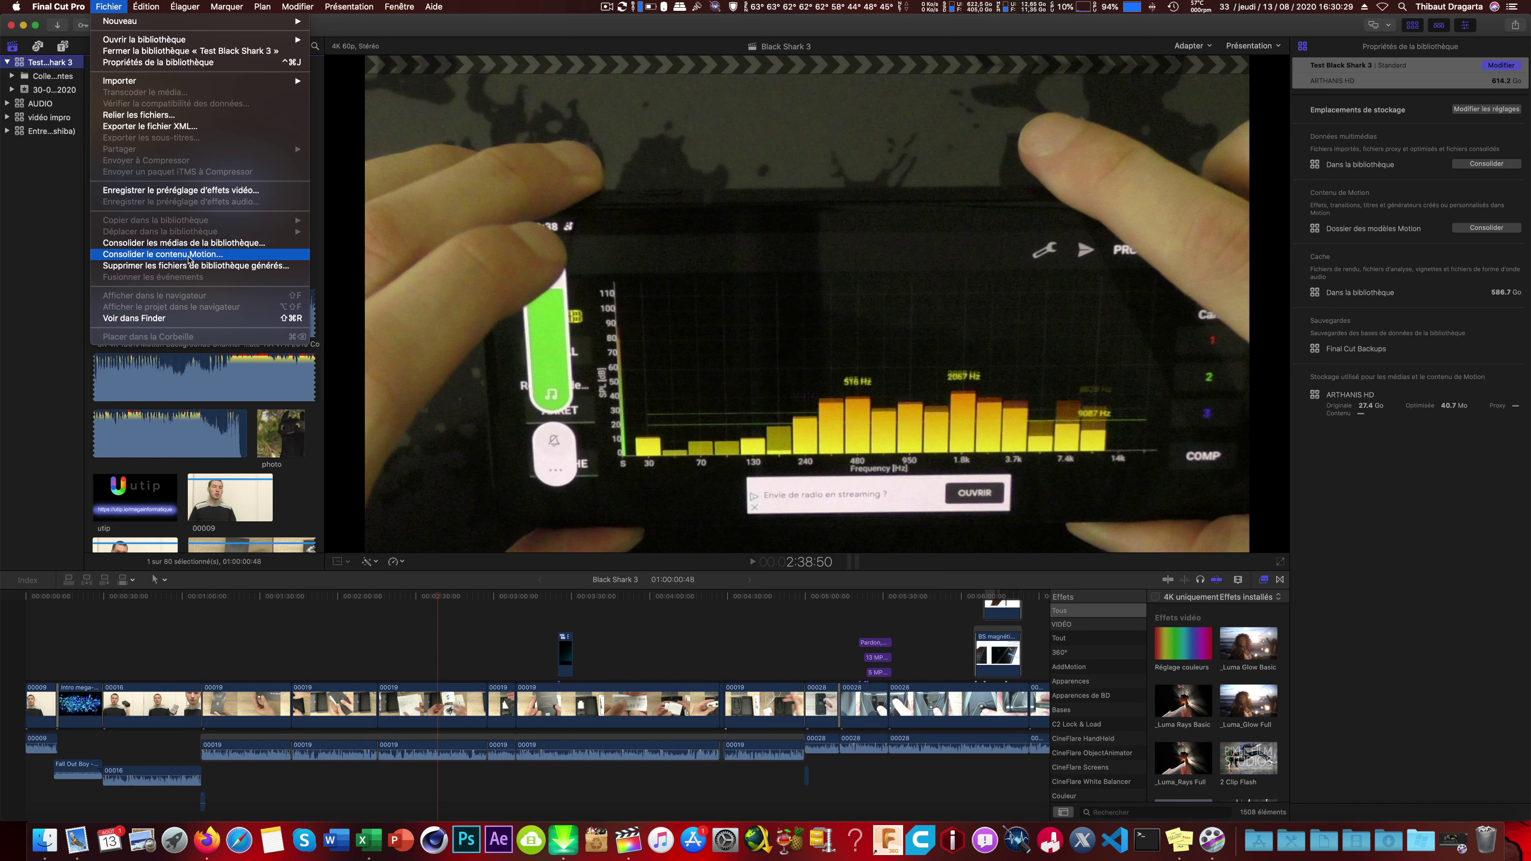
pyautogui.click(26, 71)
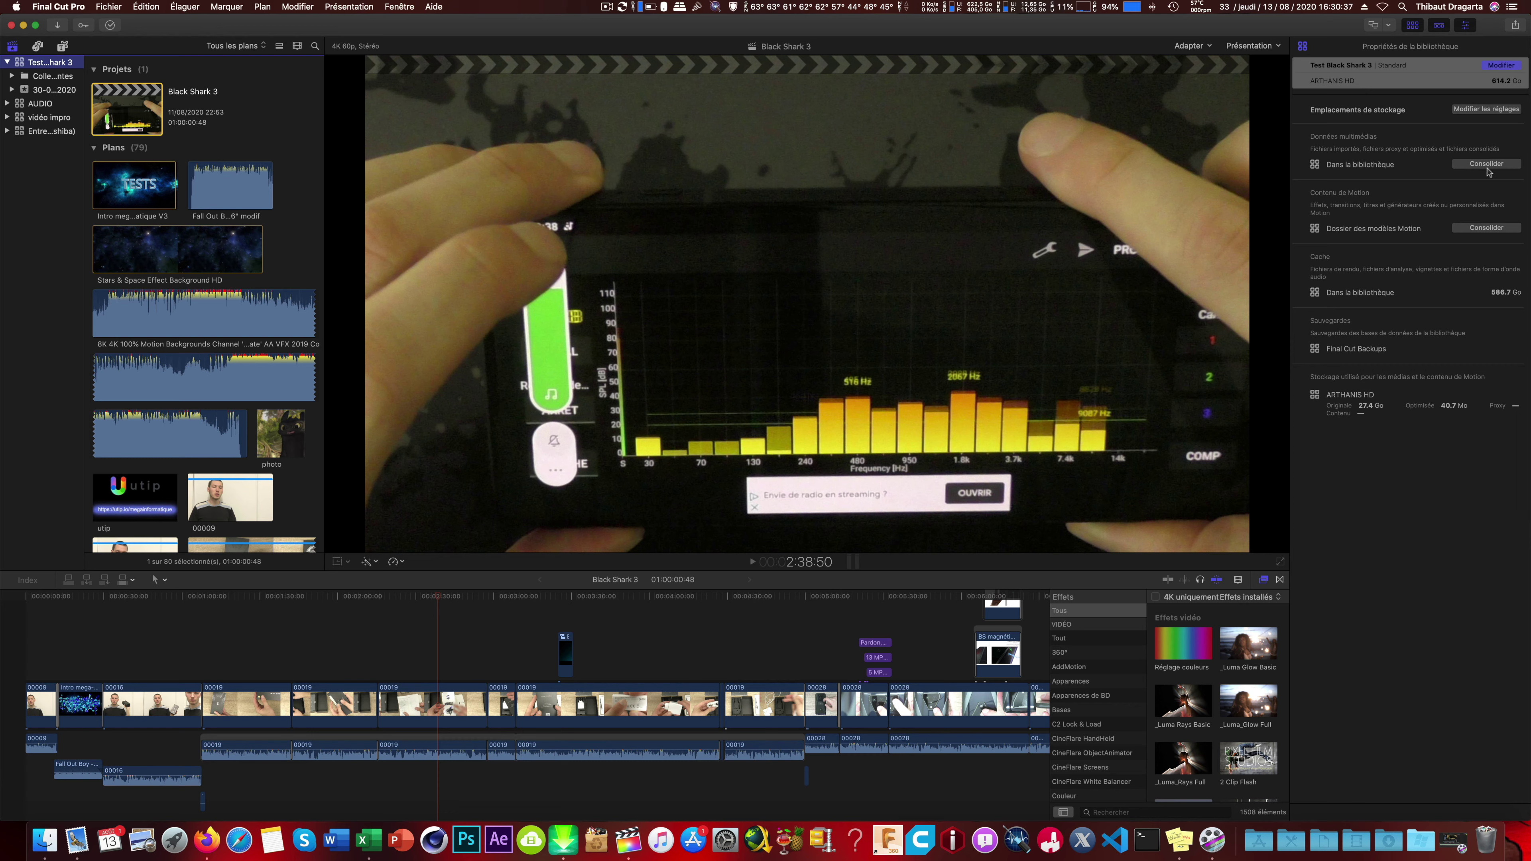
pyautogui.click(1487, 166)
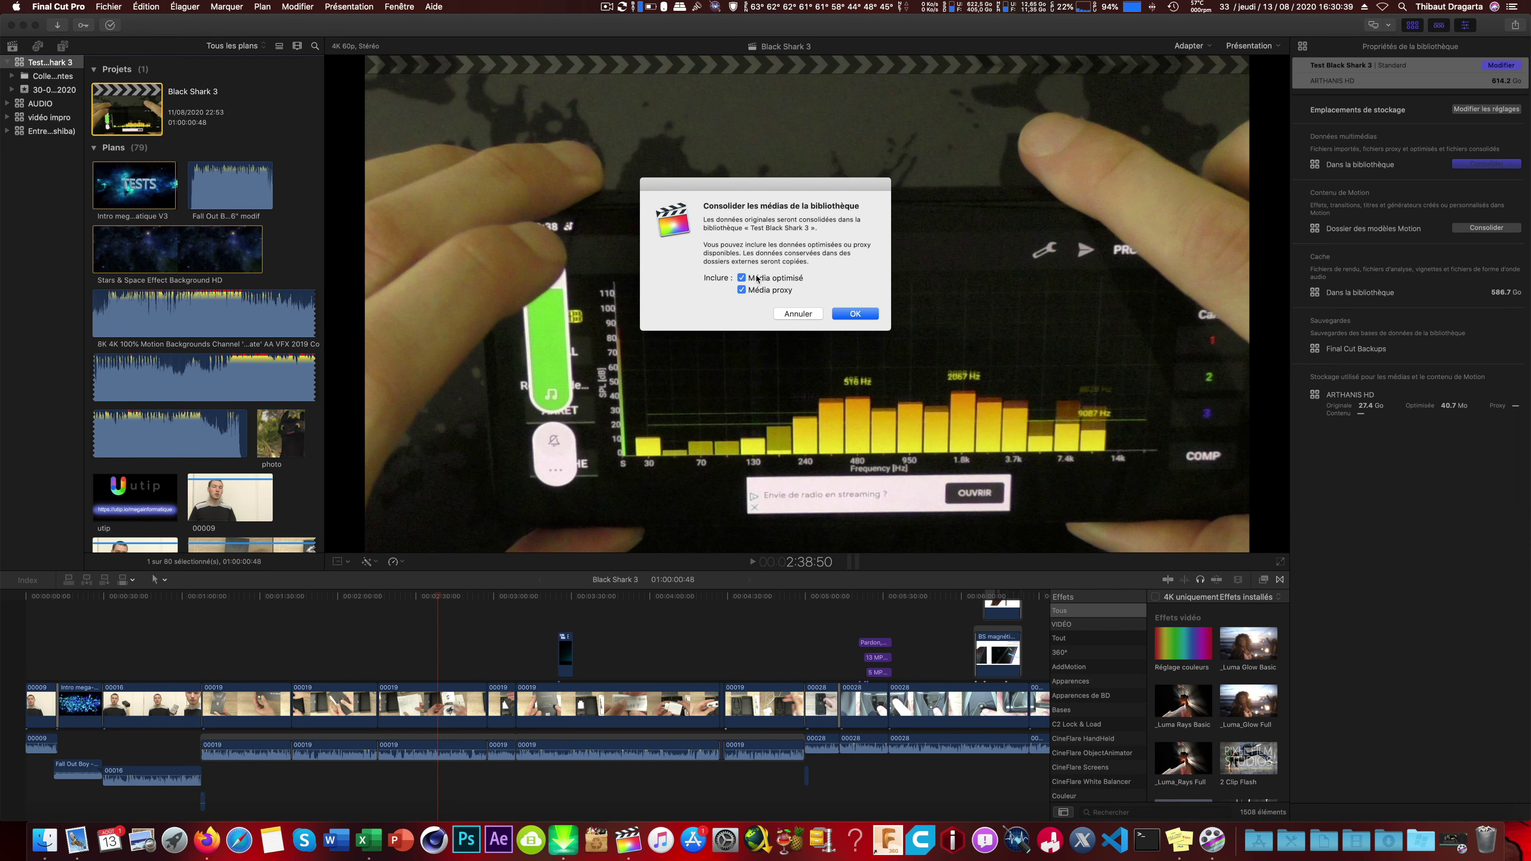
pyautogui.click(743, 278)
pyautogui.click(743, 278)
pyautogui.click(864, 315)
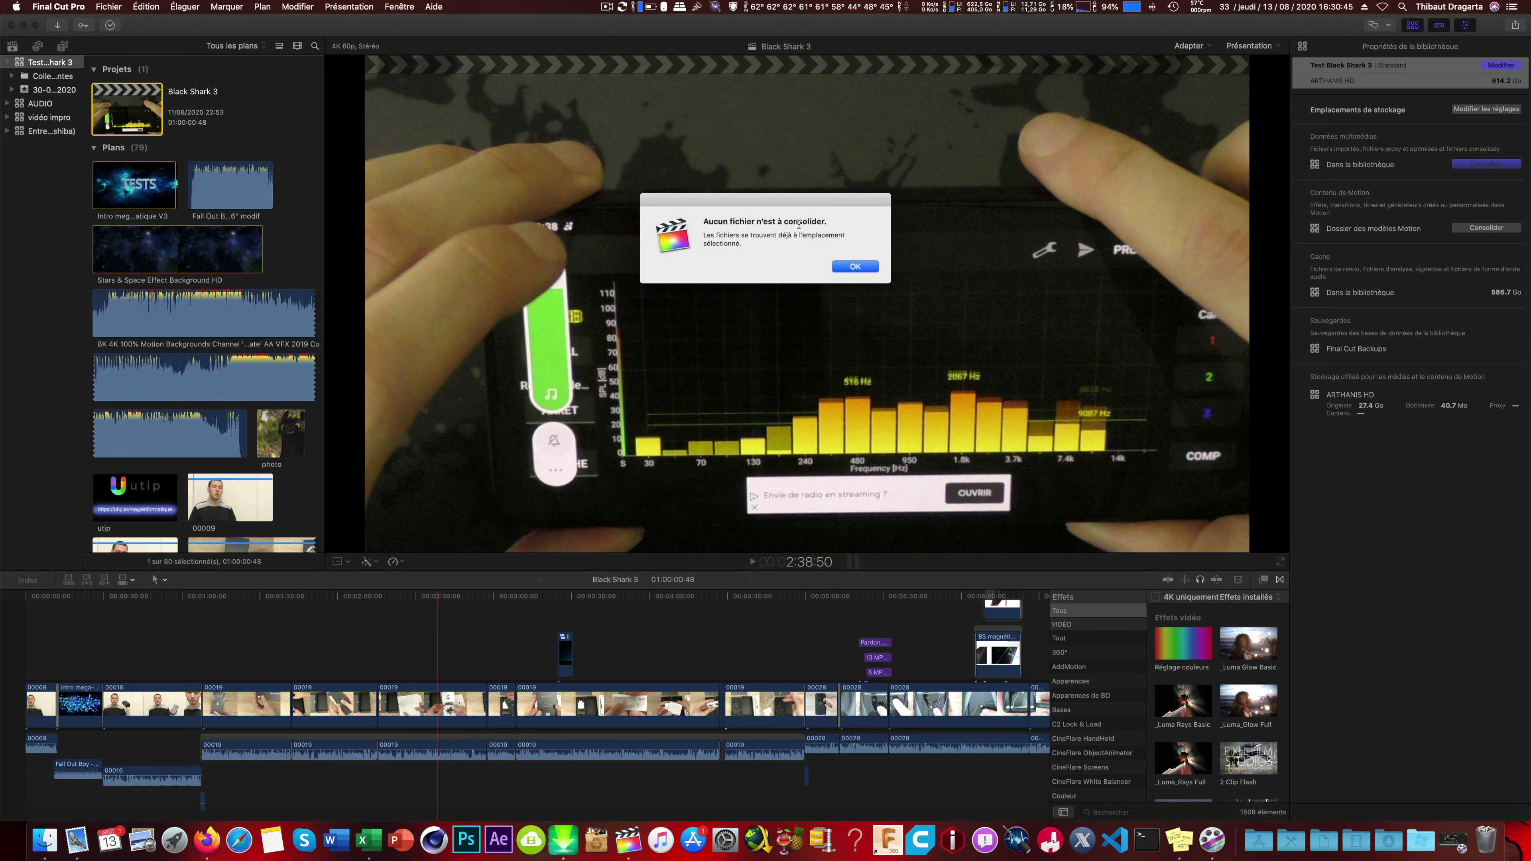
# Consolidate the library's Motion content and dismiss the nothing-to-consolidate alerts.
pyautogui.click(856, 267)
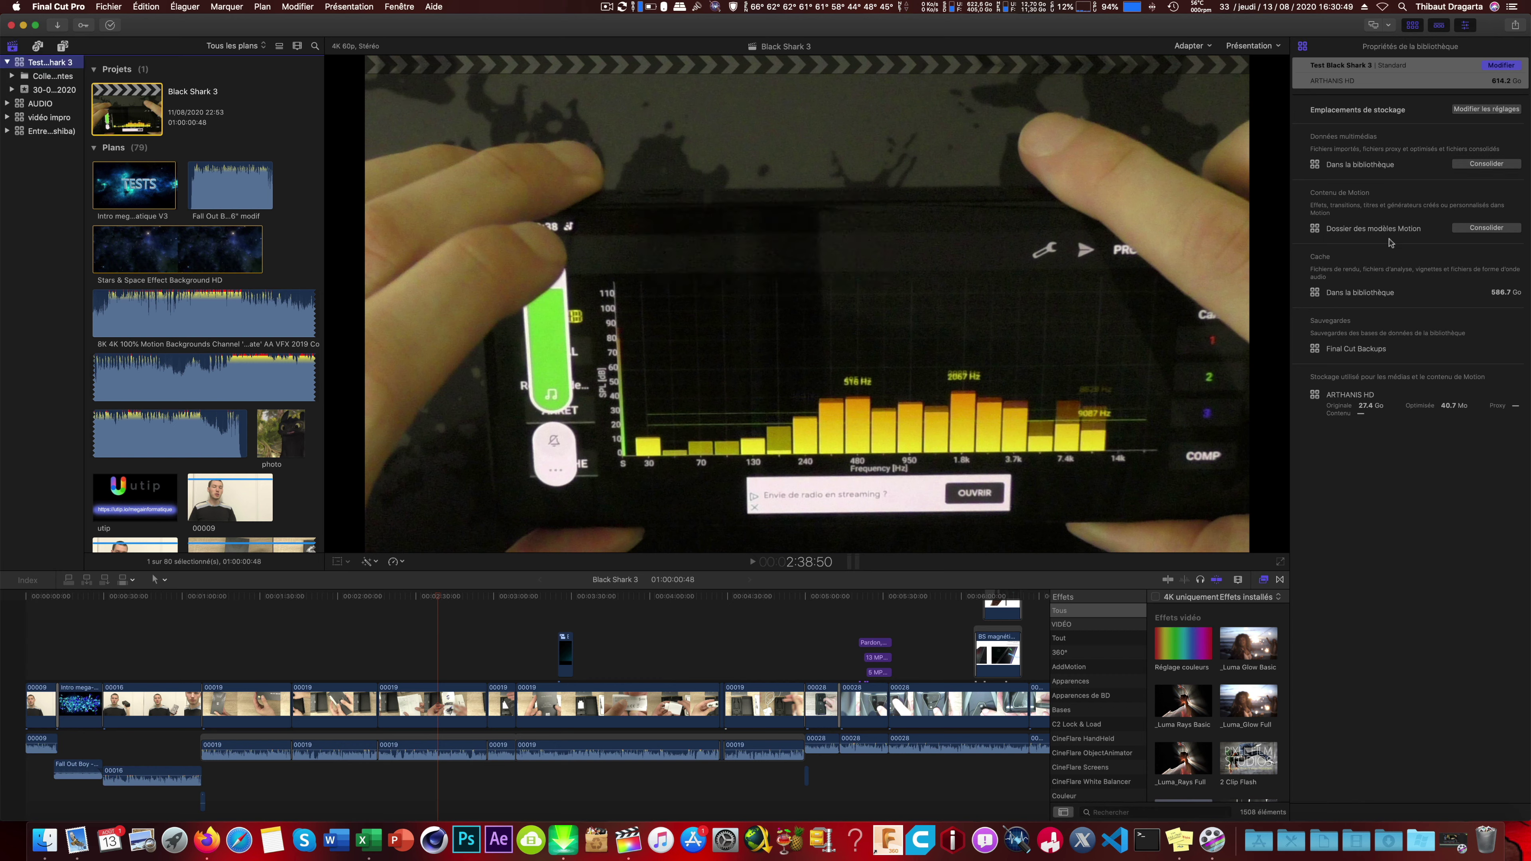
pyautogui.click(1476, 230)
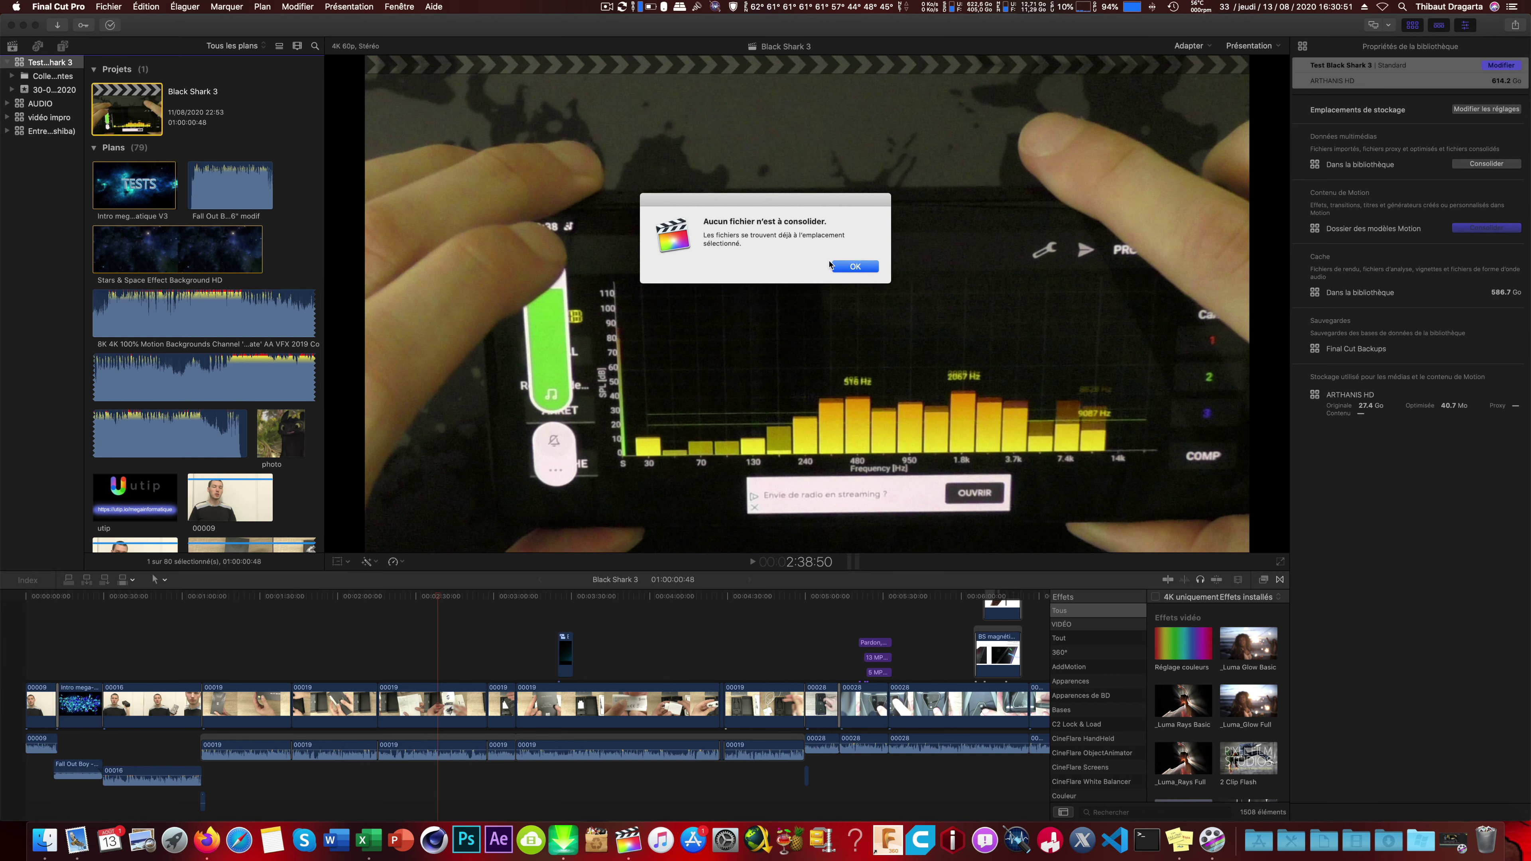
pyautogui.click(842, 269)
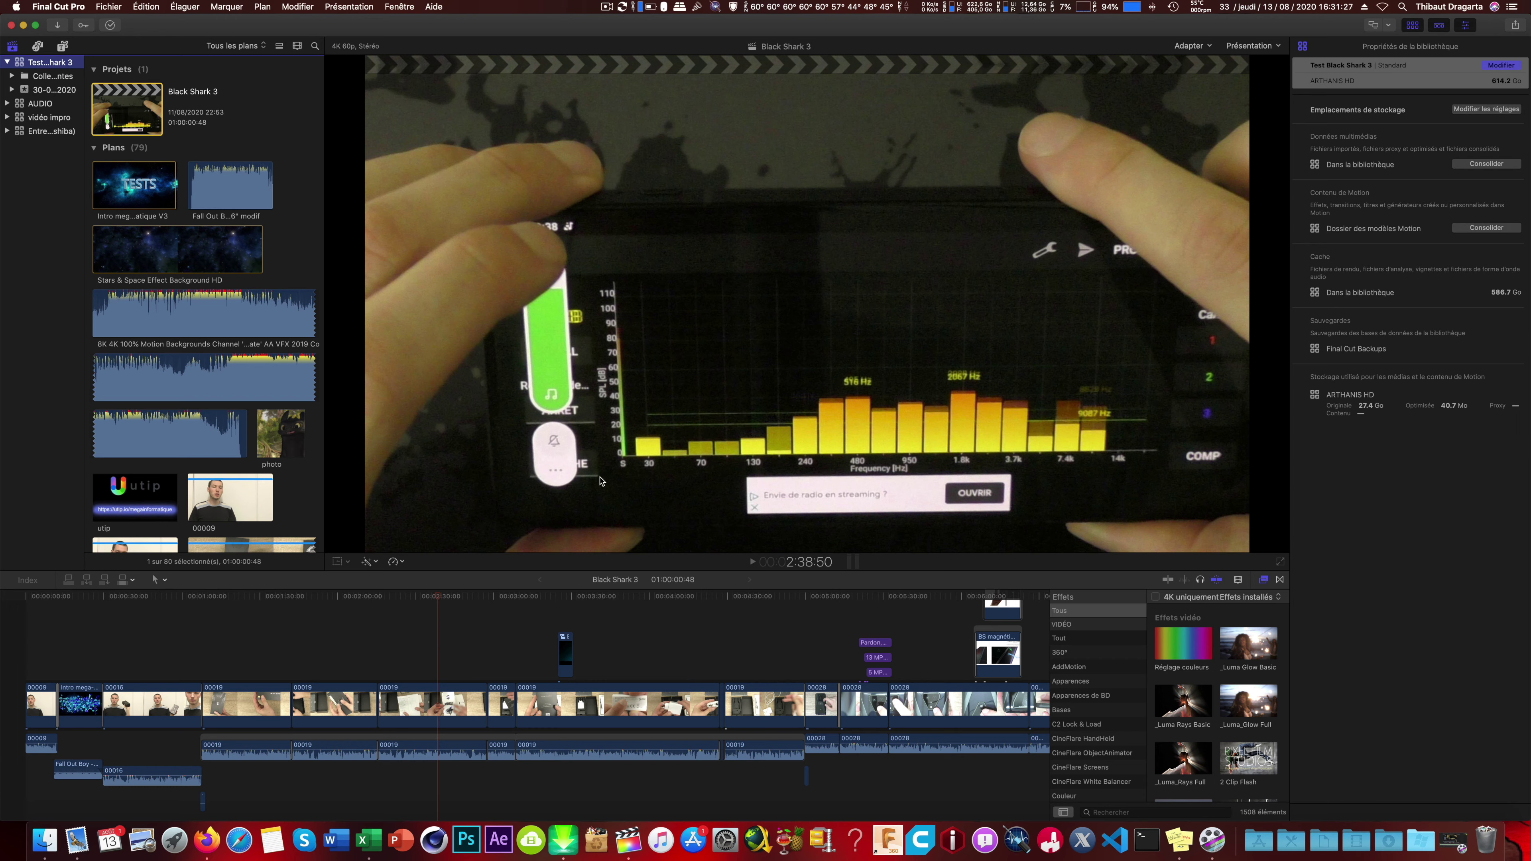
# Show the File menu's library commands, including deleting generated library files.
pyautogui.click(107, 6)
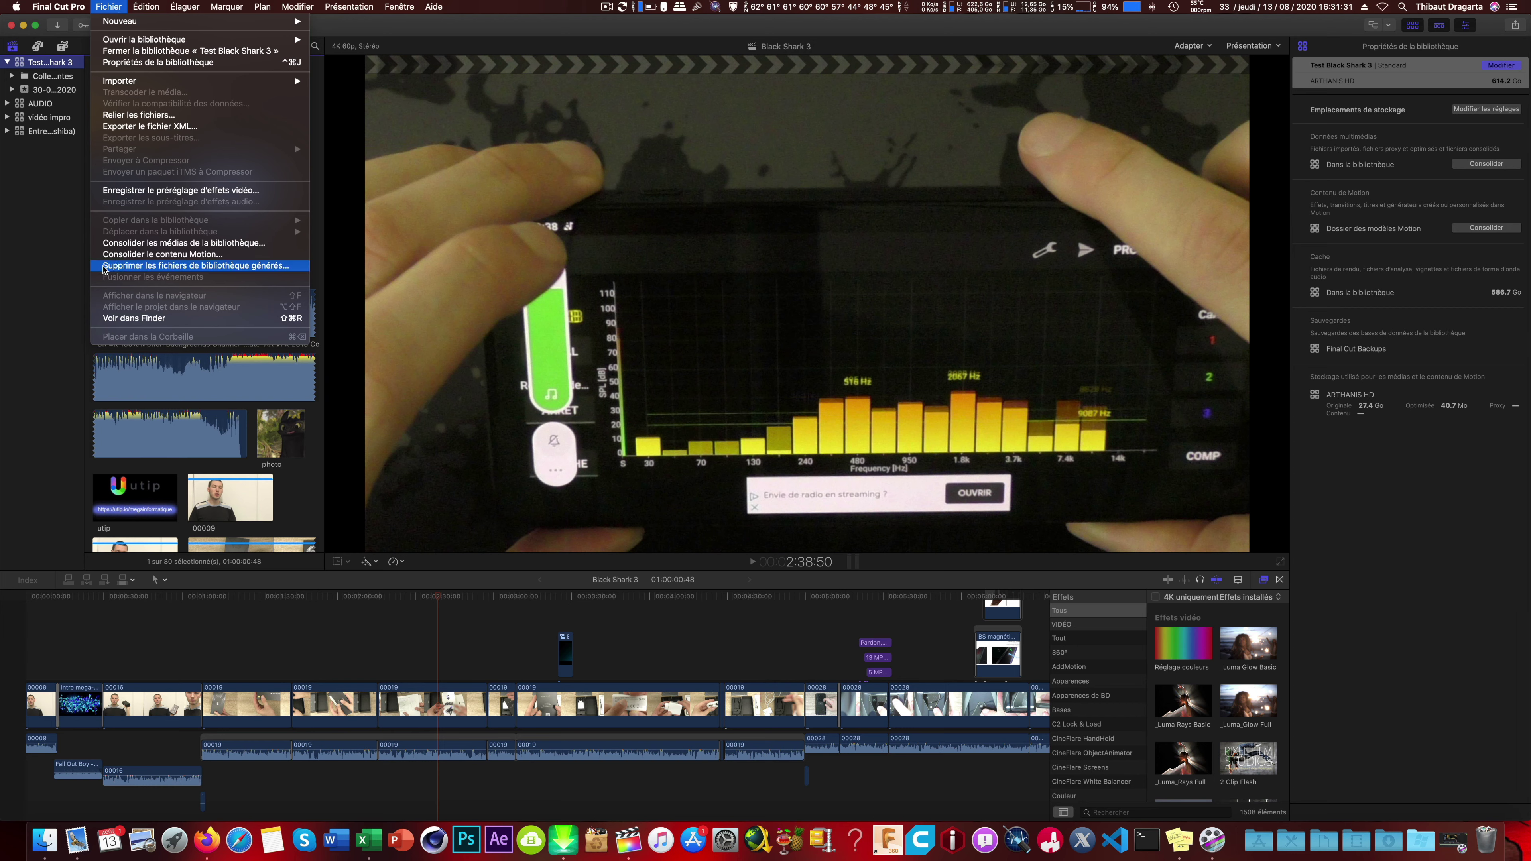
# Delete generated library files: all render files, plus optimised and proxy media.
pyautogui.click(237, 271)
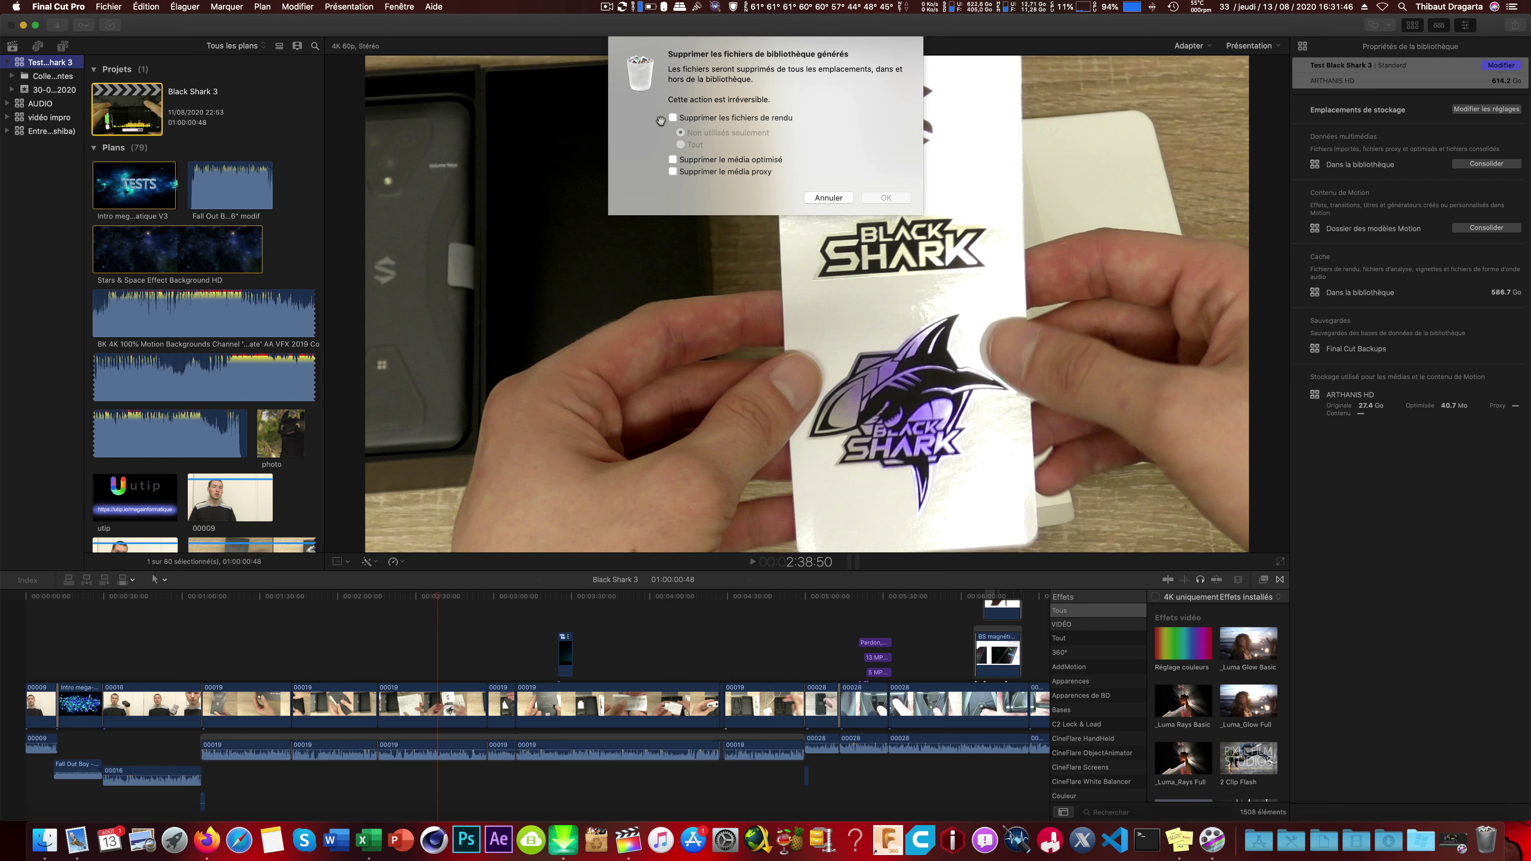
pyautogui.click(673, 118)
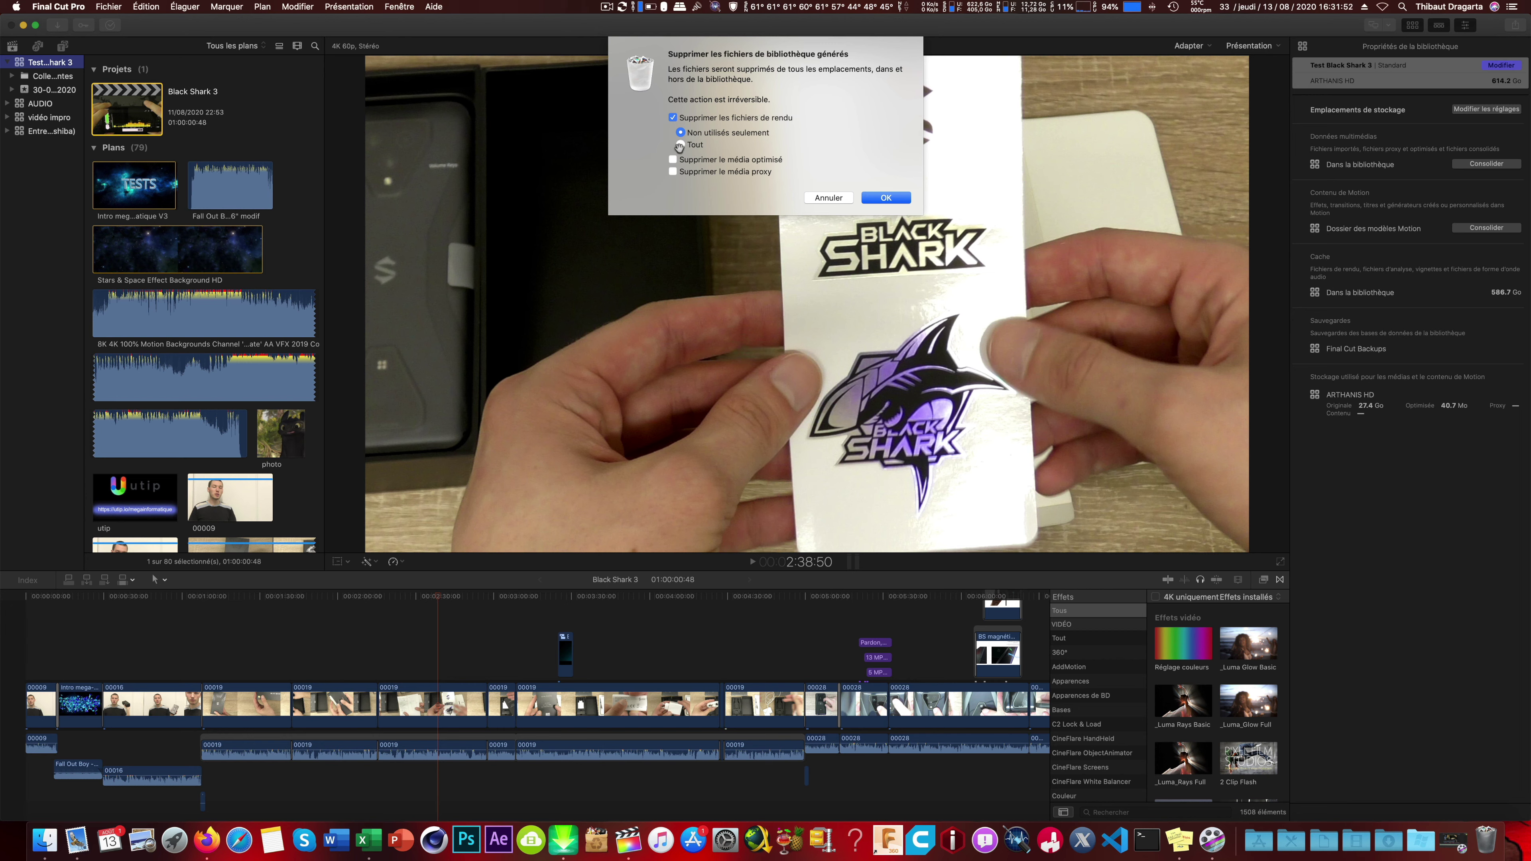
pyautogui.click(707, 149)
pyautogui.click(673, 171)
pyautogui.click(673, 159)
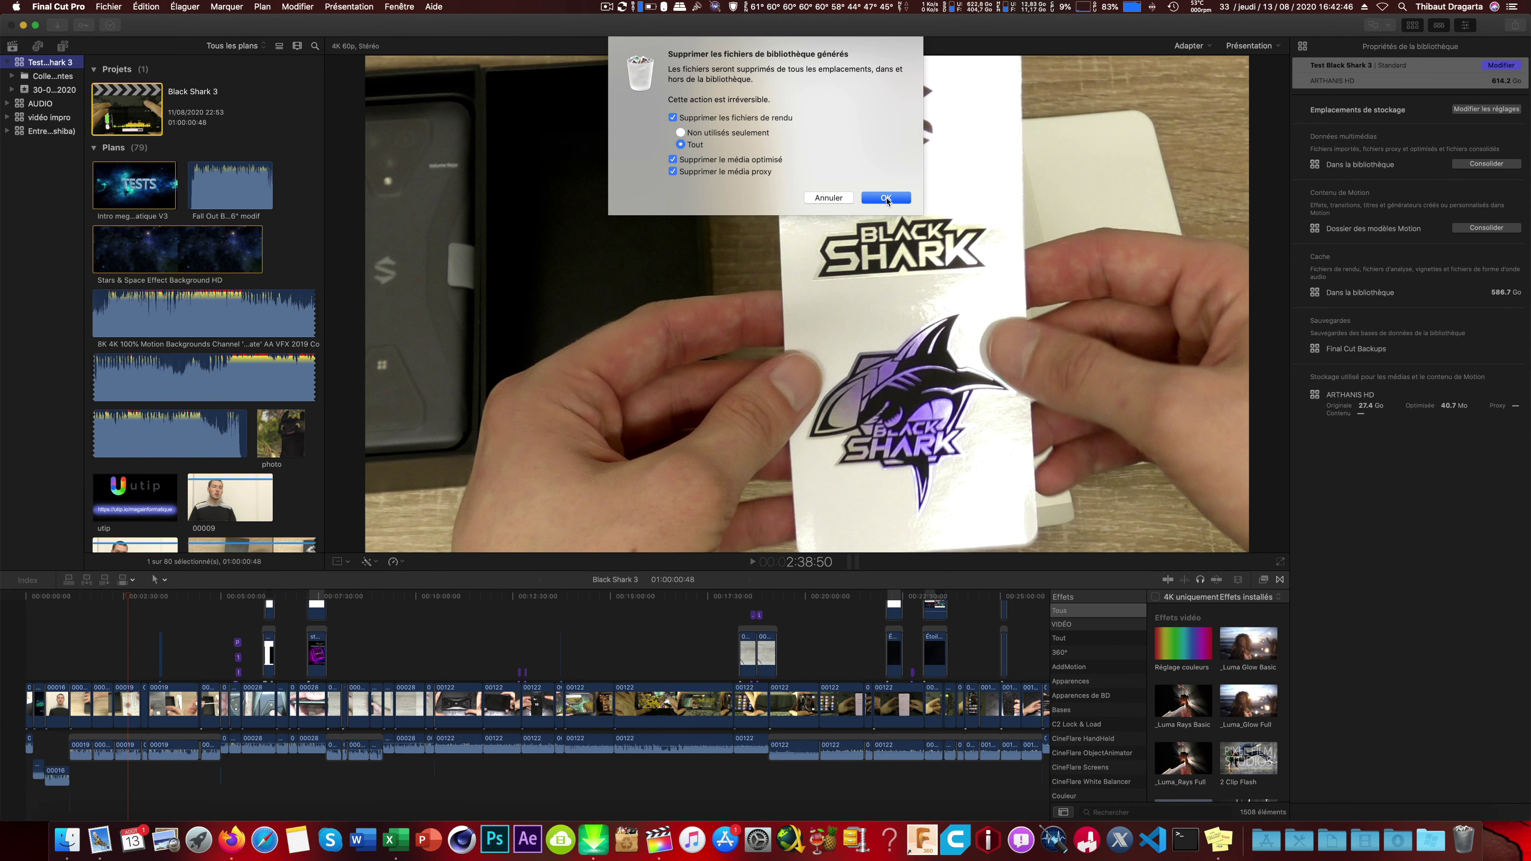
pyautogui.click(886, 199)
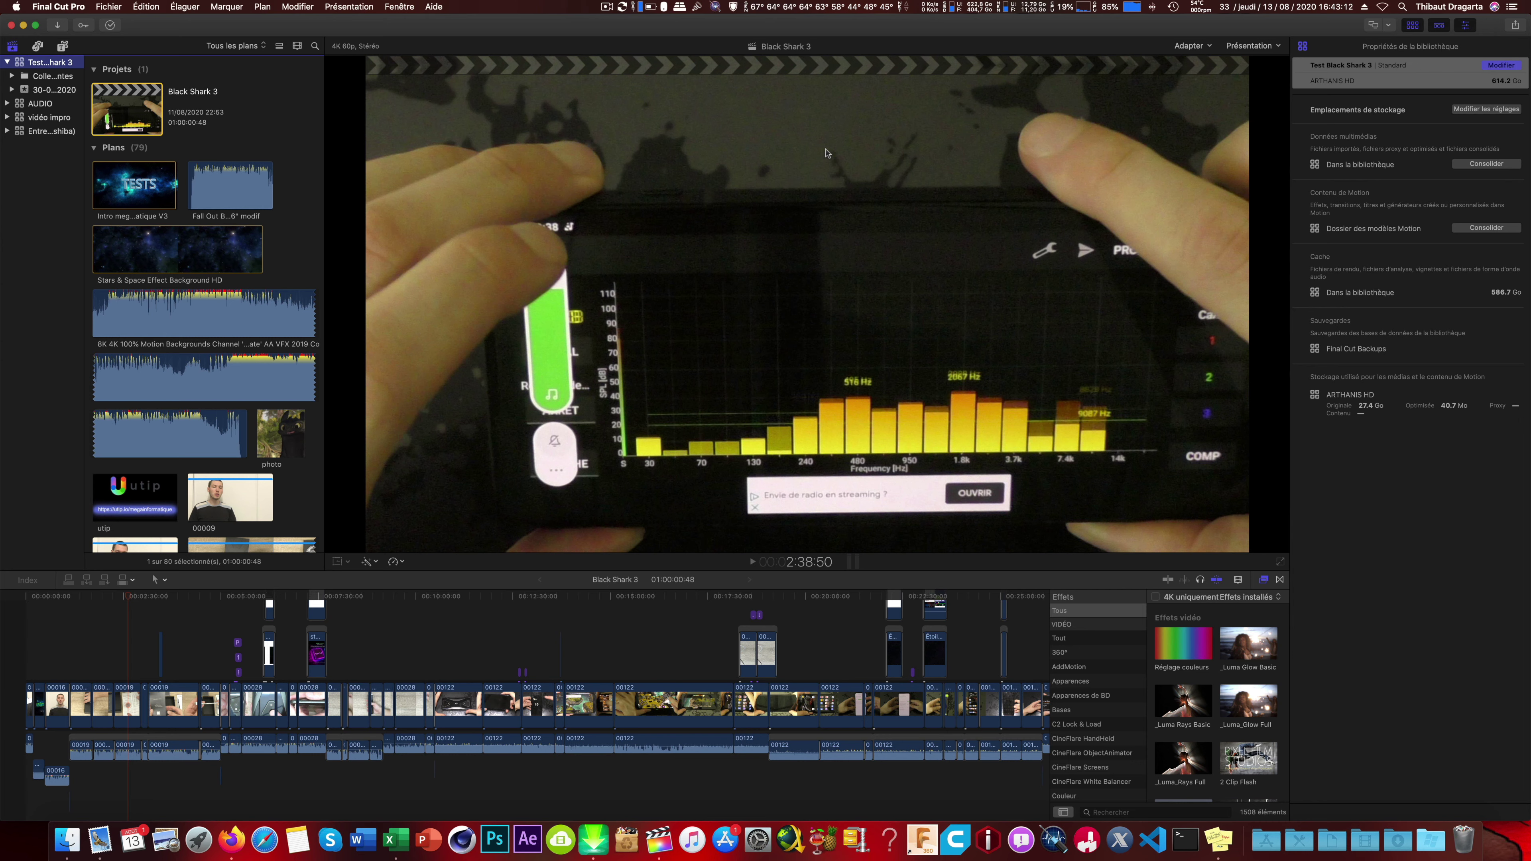
# Get Info on Test Black Shark 3 in Finder, confirm about 27,77 Go, and return to Final Cut Pro.
pyautogui.press('Down')
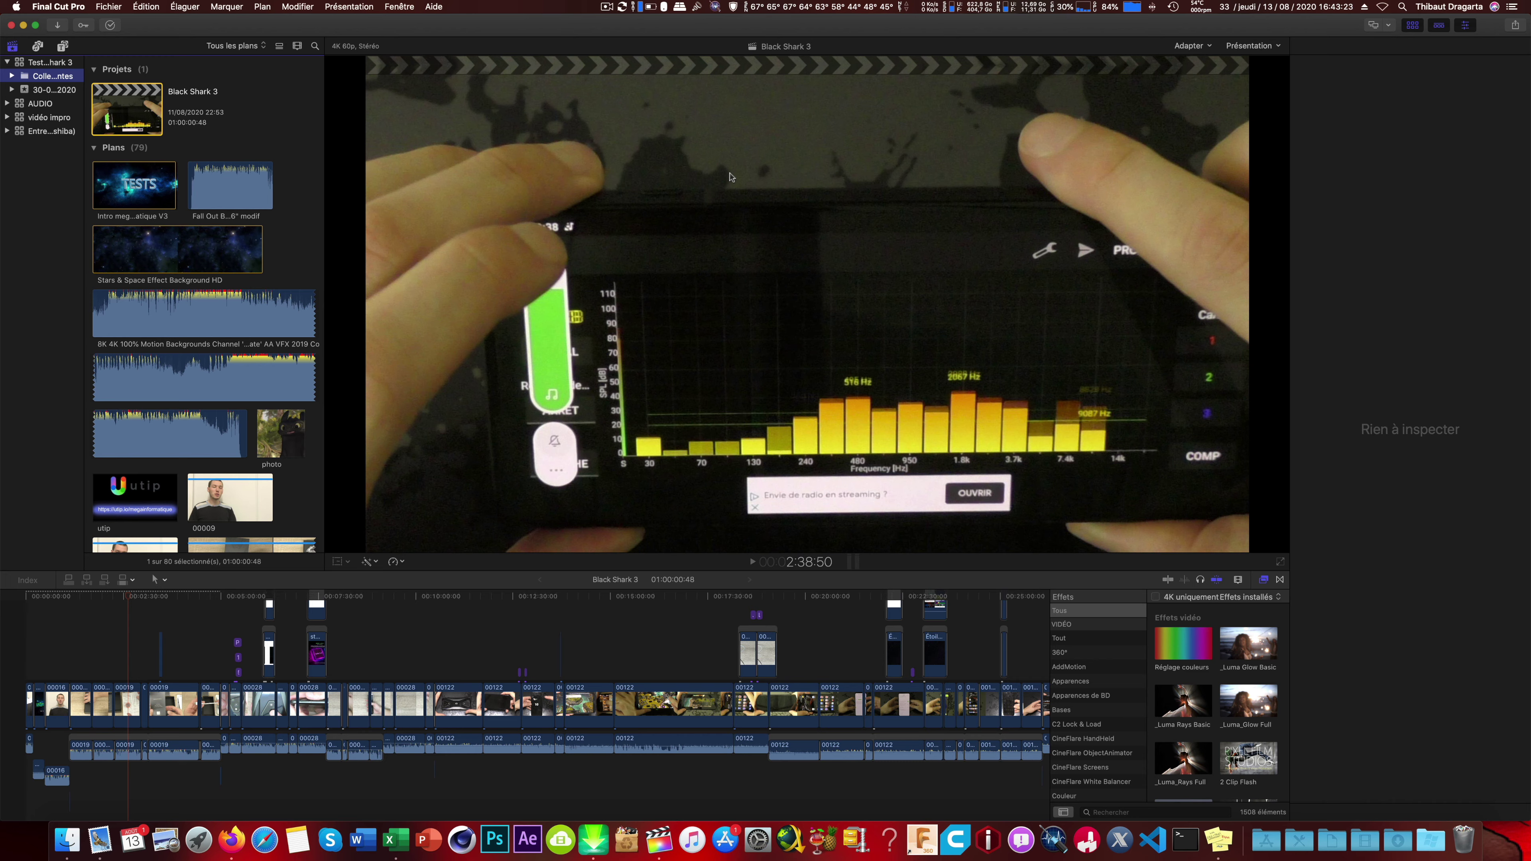
pyautogui.hotkey('ctrl', 'Right')
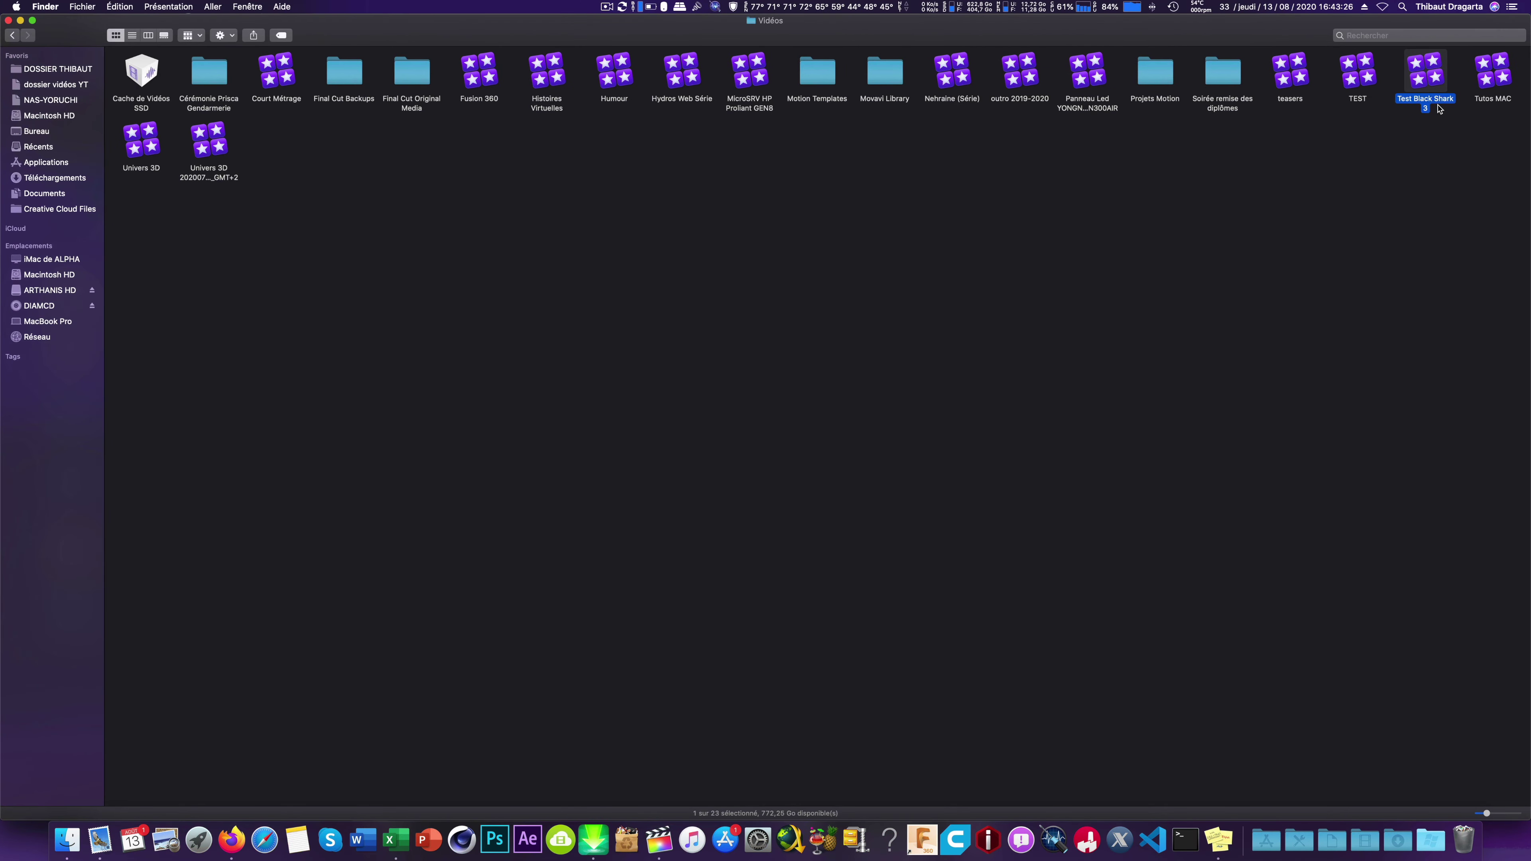
pyautogui.press('super+i')
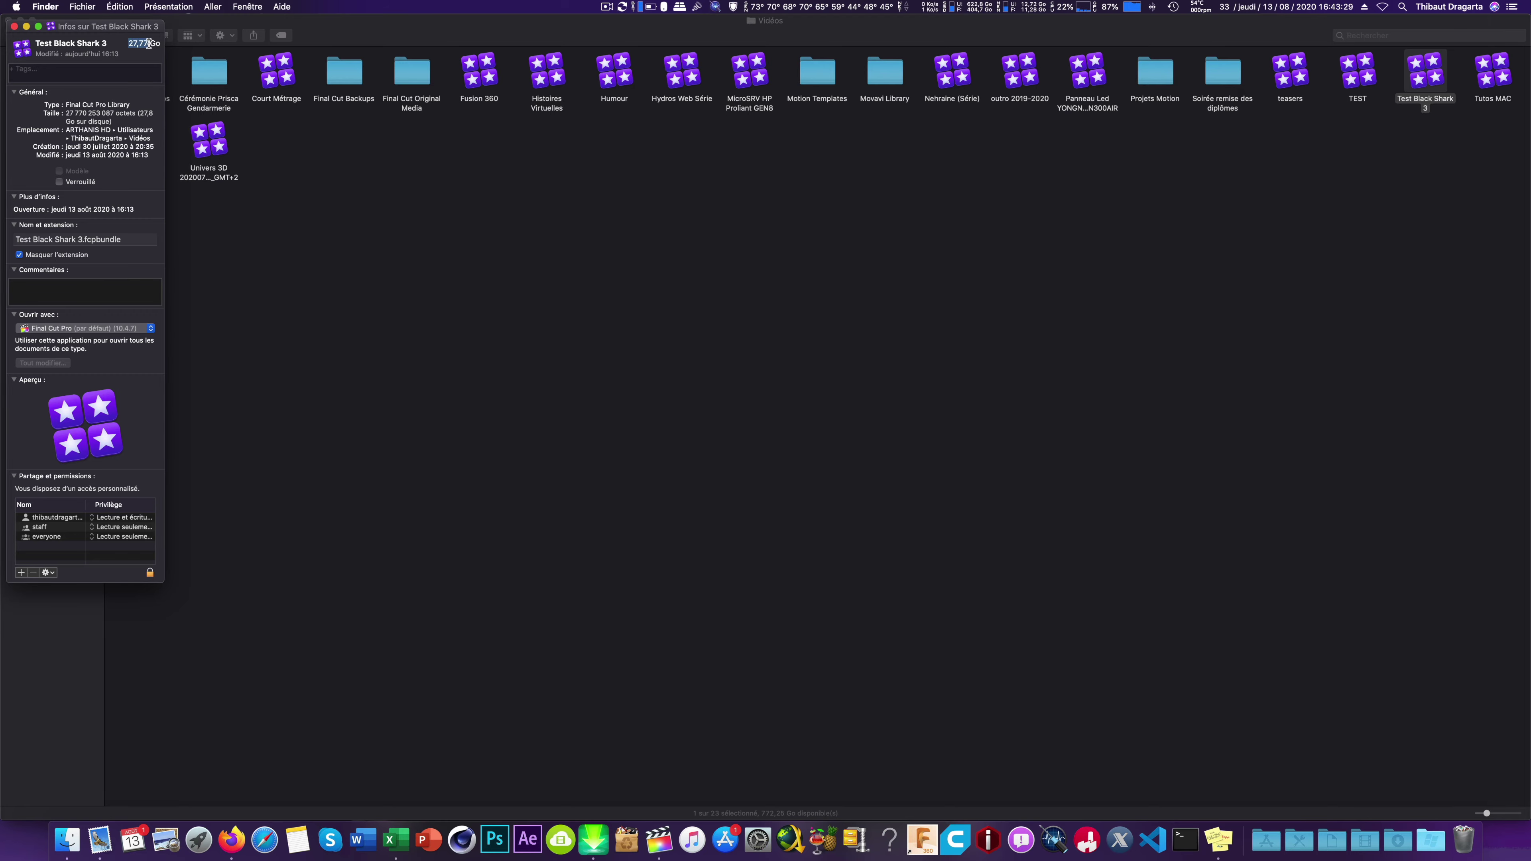
pyautogui.doubleClick(148, 42)
pyautogui.click(14, 26)
pyautogui.hotkey('ctrl', 'Left')
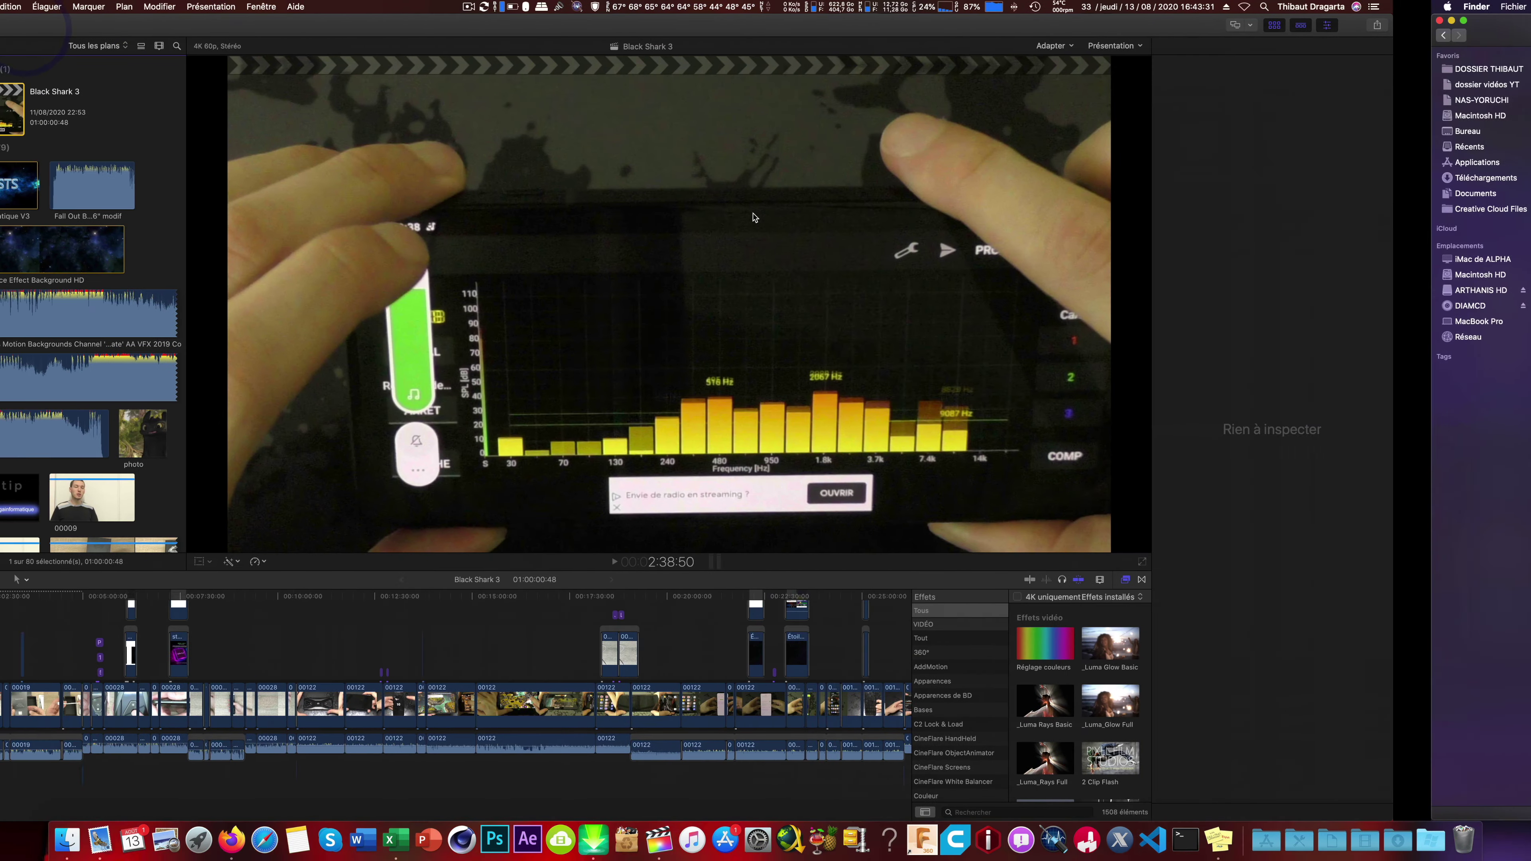
pyautogui.hotkey('ctrl', 'Right')
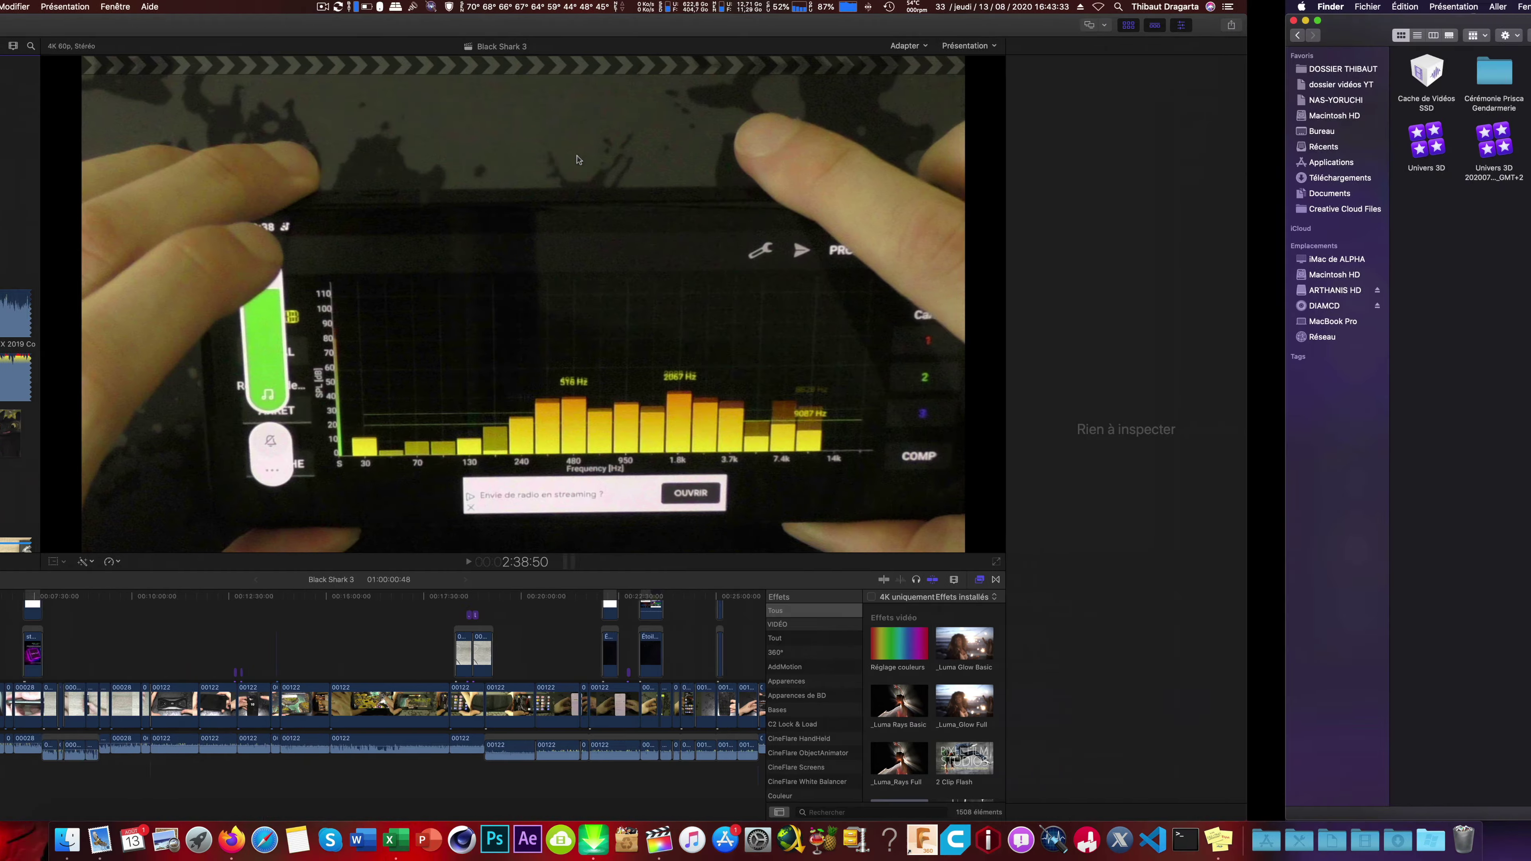
pyautogui.press('super+i')
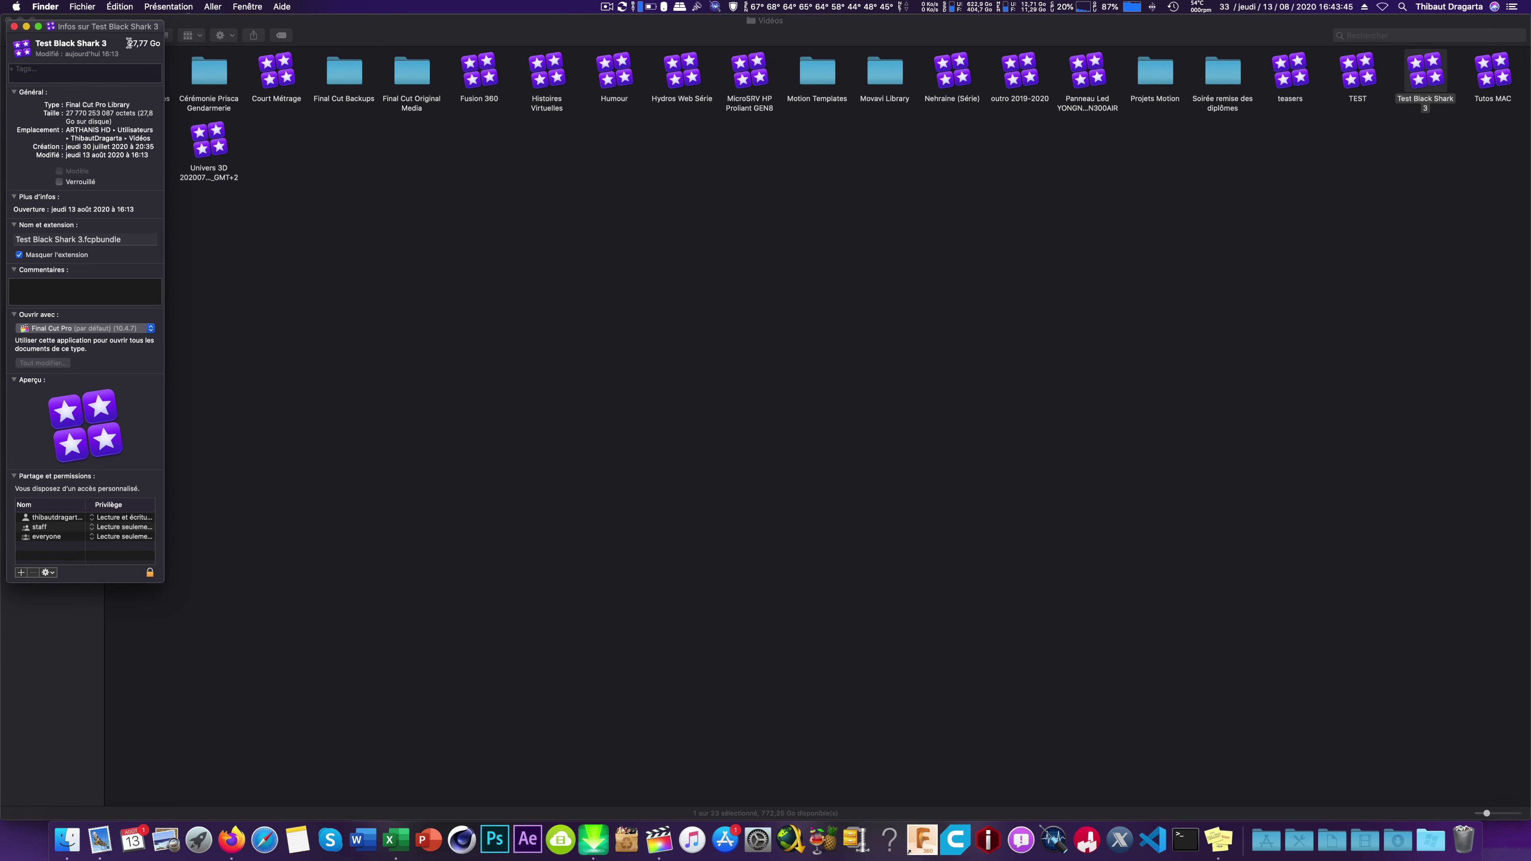
pyautogui.hotkey('ctrl', 'Left')
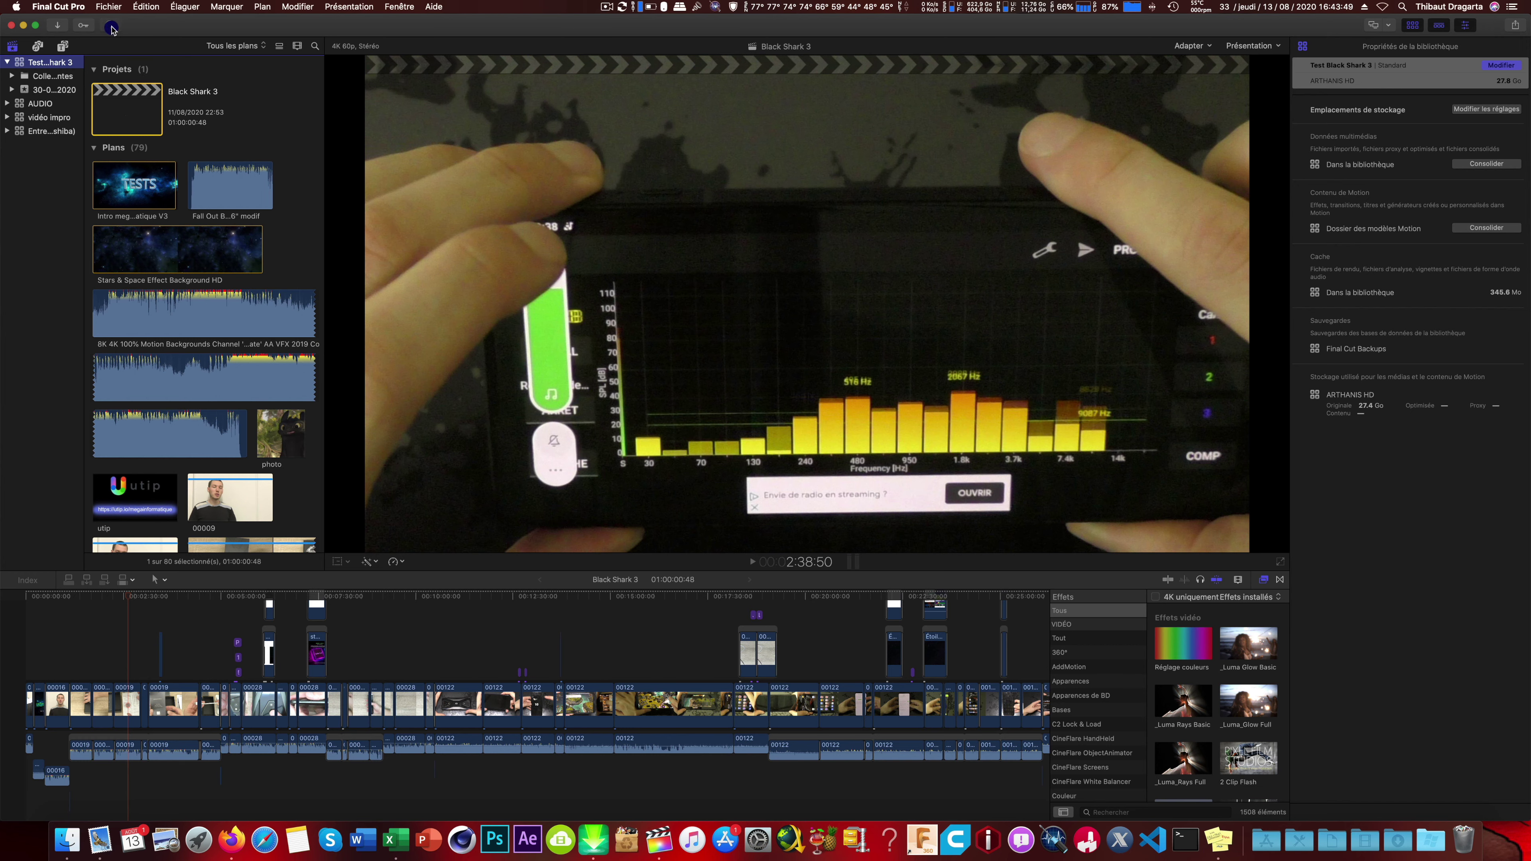
# Cancel the running render in Background Tasks and close the Tâches d'arrière-plan window.
pyautogui.click(111, 26)
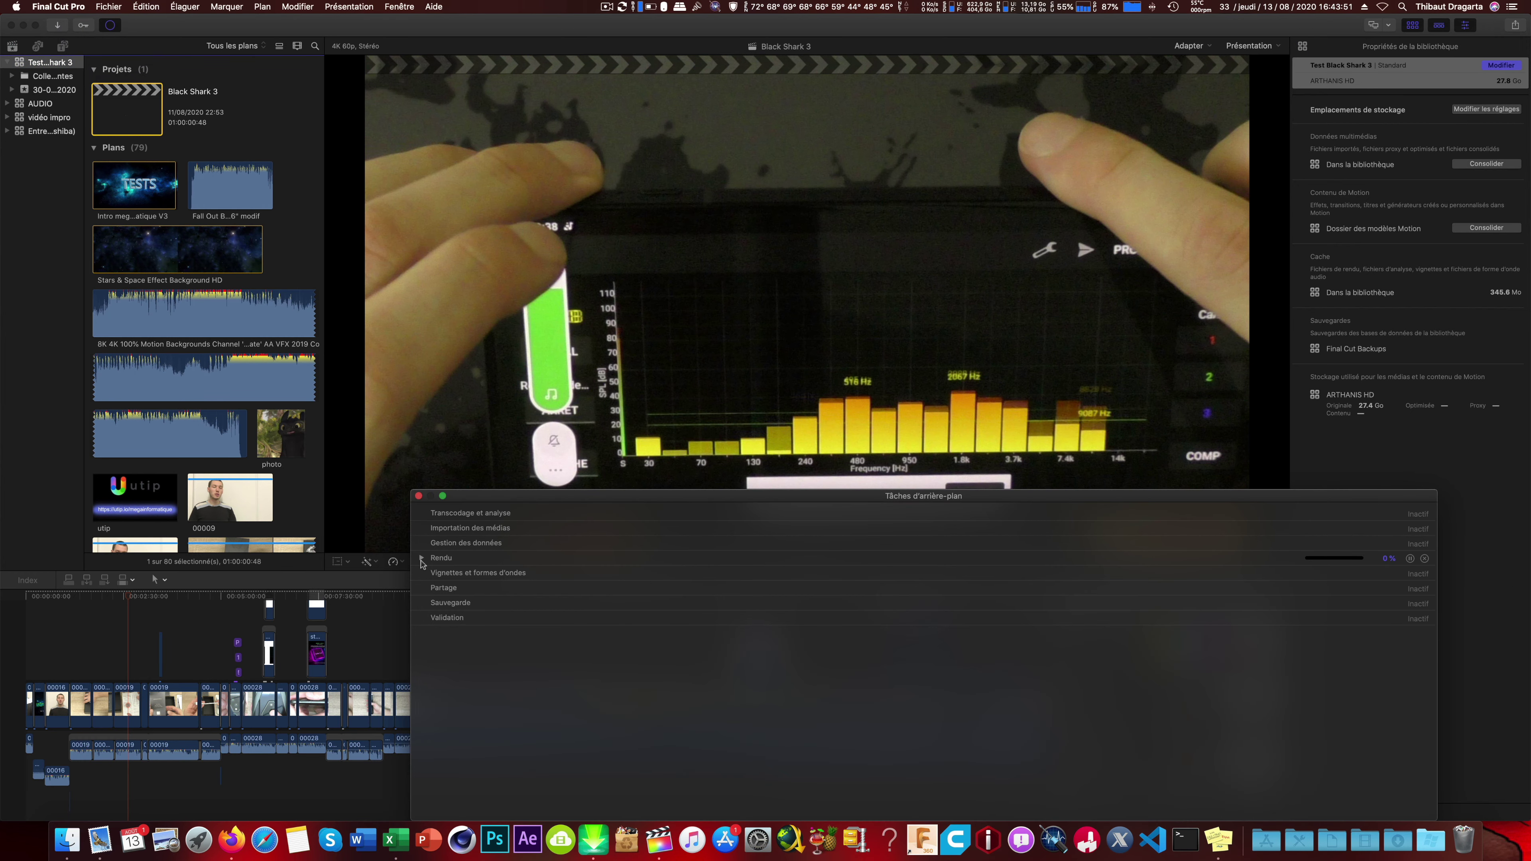
pyautogui.click(1424, 560)
pyautogui.click(418, 495)
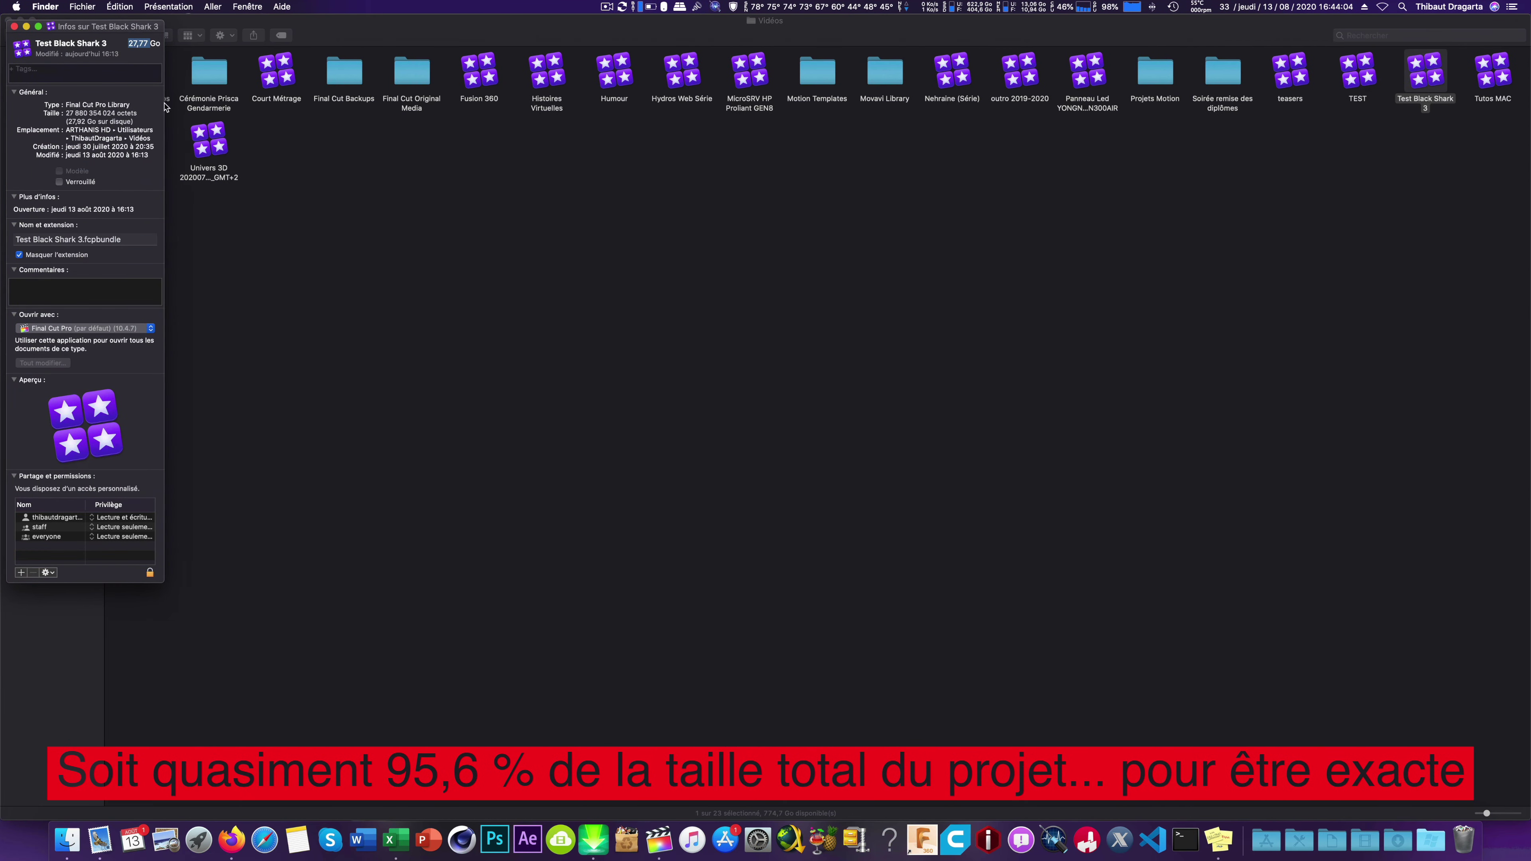
# Reopen Get Info for Test Black Shark 3 in Finder, read its 27,88 Go size, and close it.
pyautogui.click(14, 26)
pyautogui.click(991, 239)
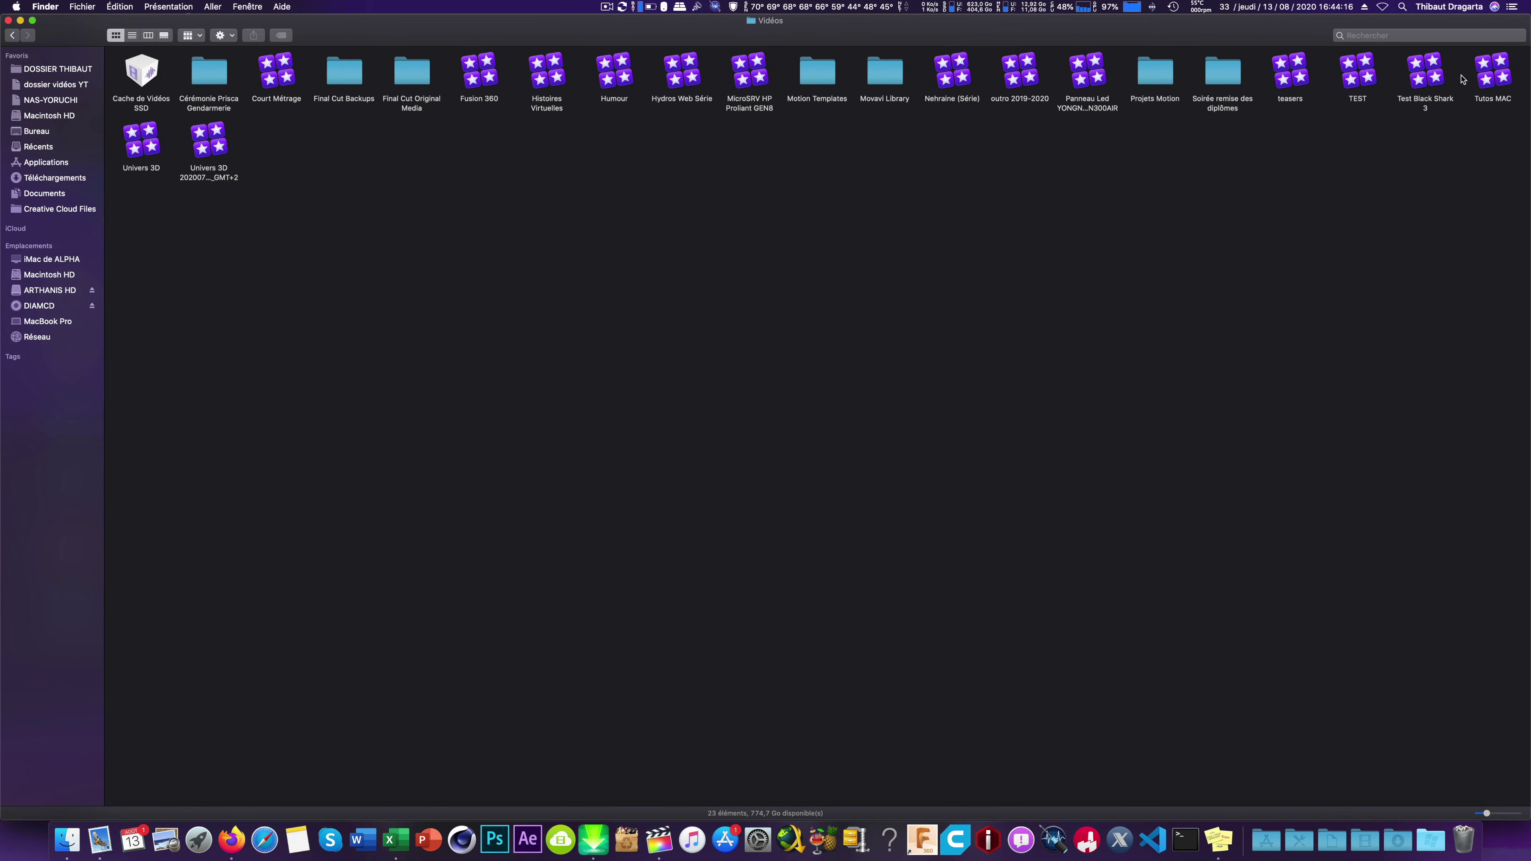
pyautogui.click(1424, 83)
pyautogui.press('super+i')
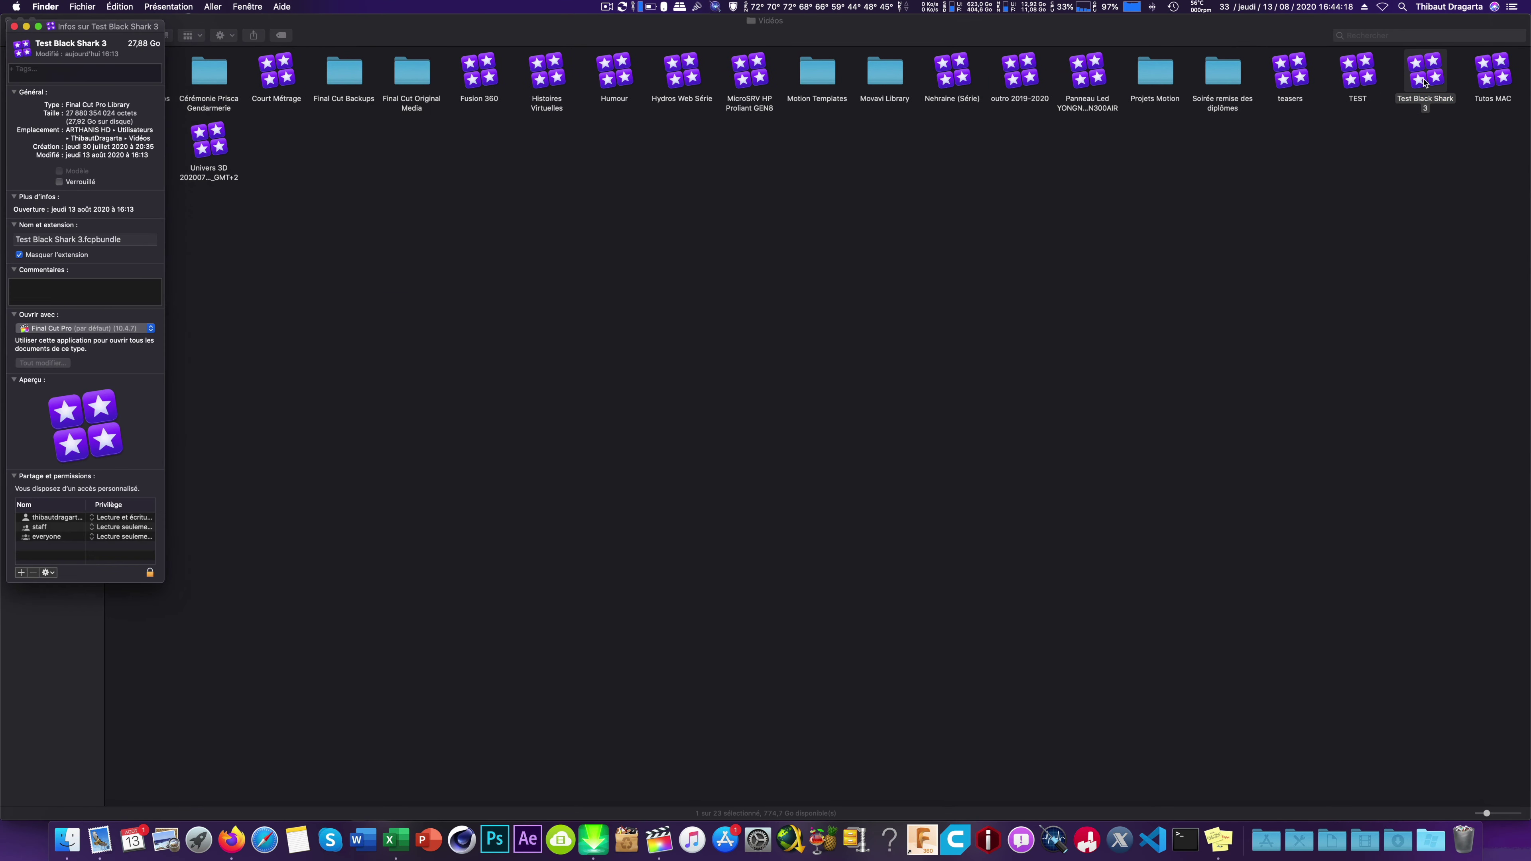
pyautogui.moveTo(127, 43); pyautogui.dragTo(160, 44)
pyautogui.click(14, 27)
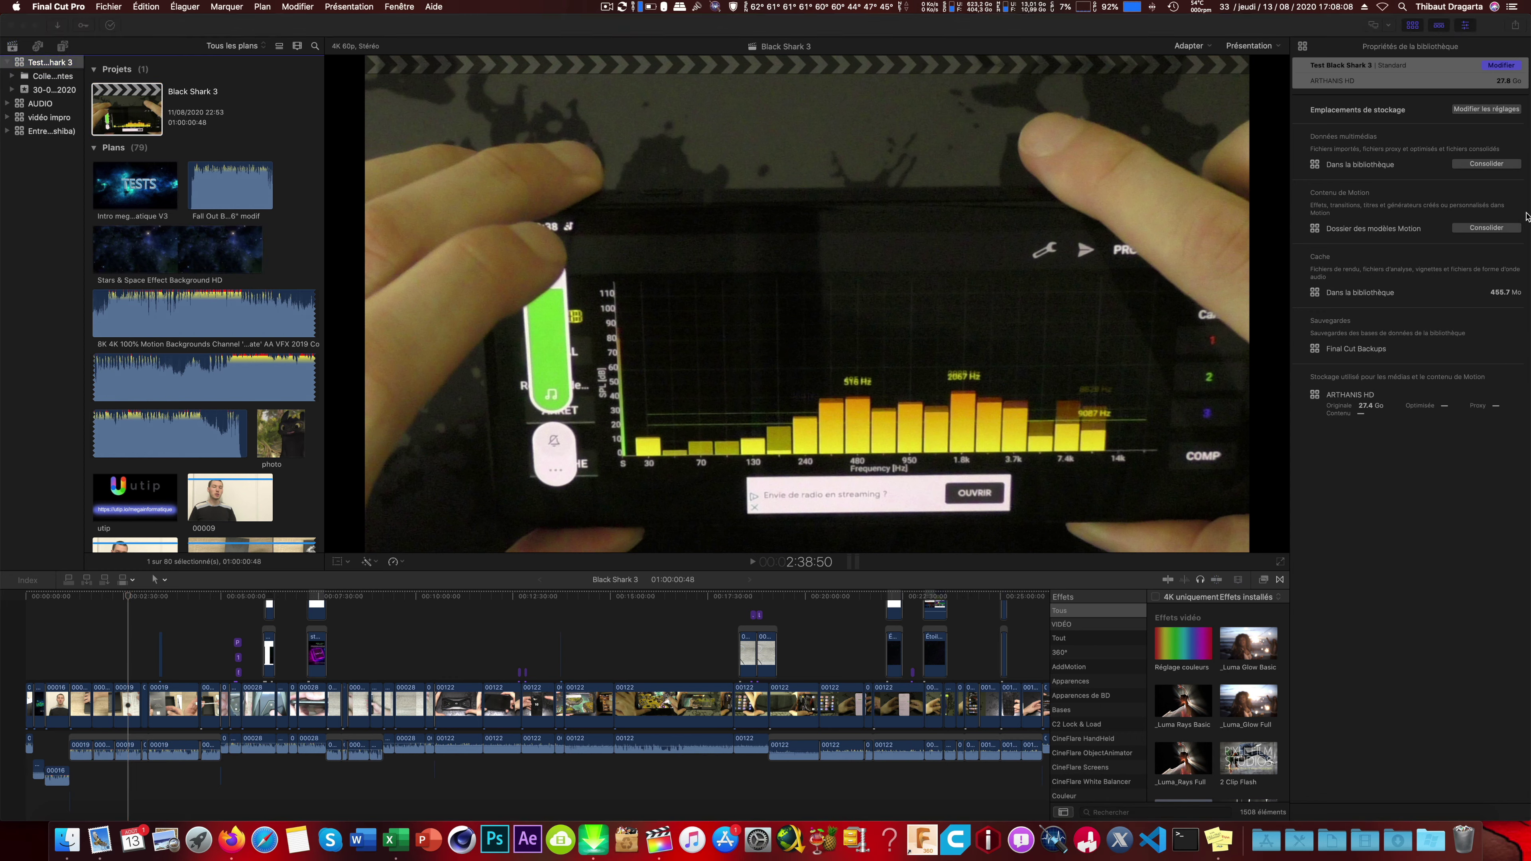
pyautogui.click(1367, 586)
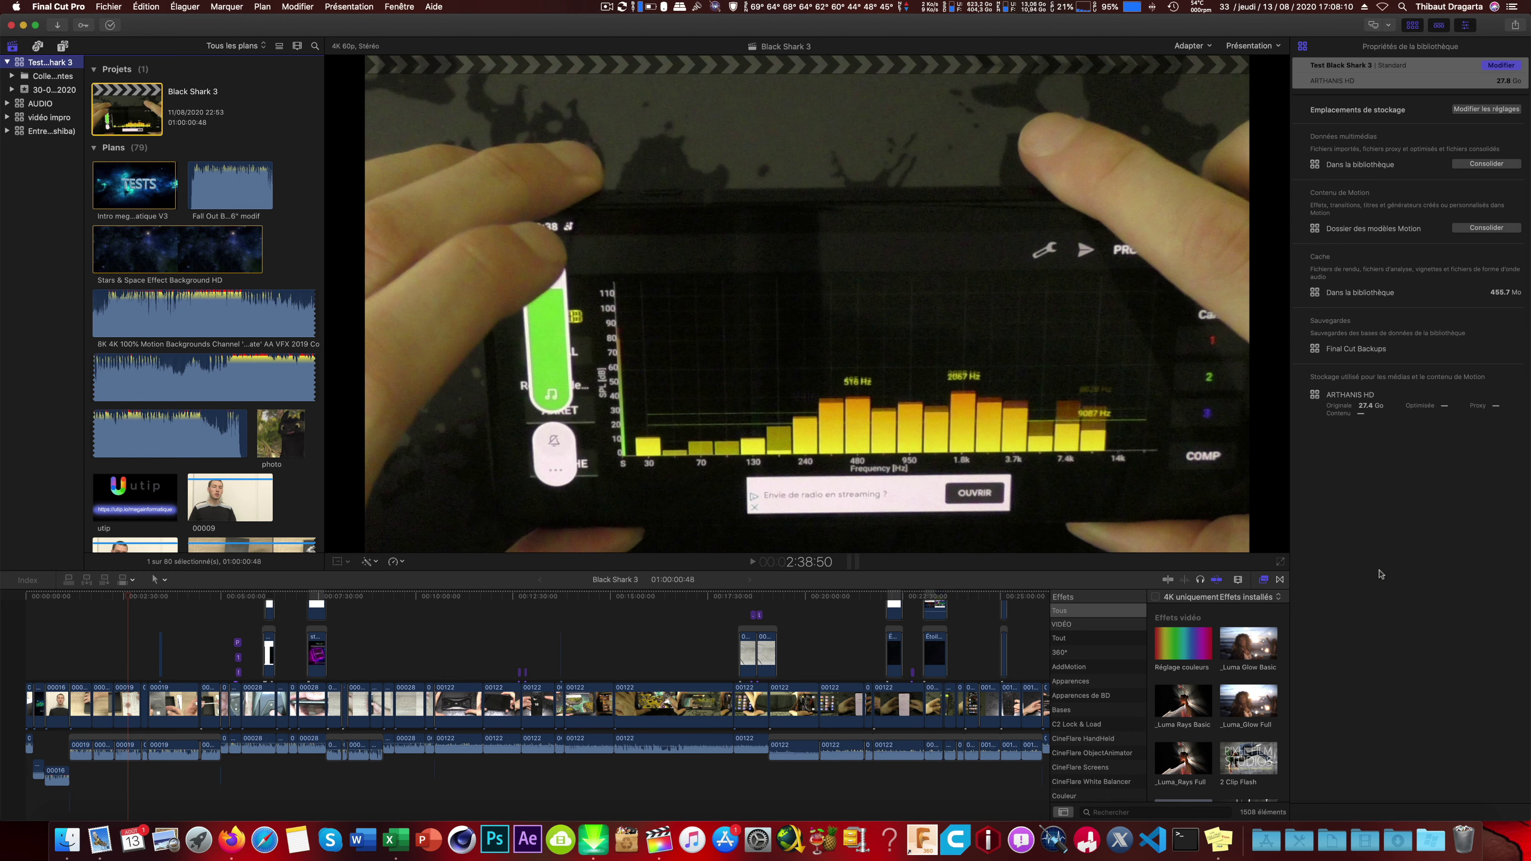